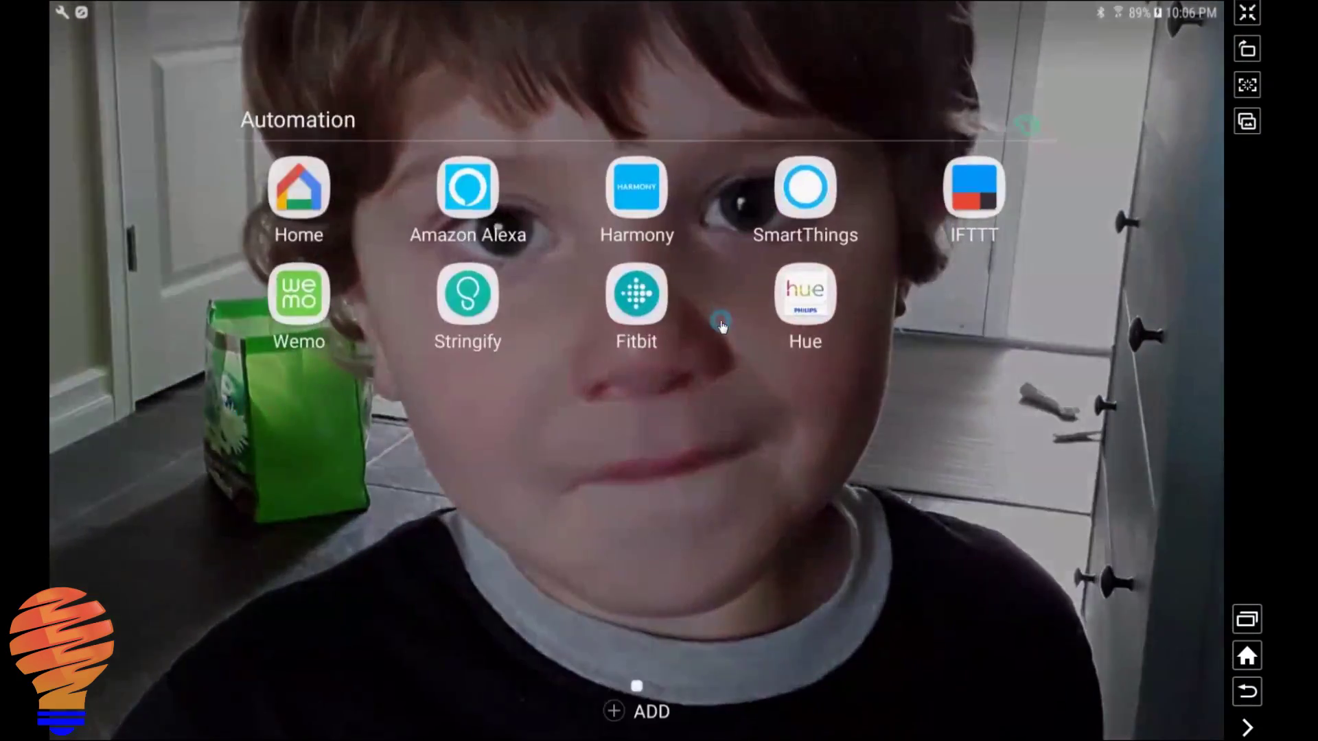
Launch Amazon Alexa from the home screen's Automation folder.
click(493, 189)
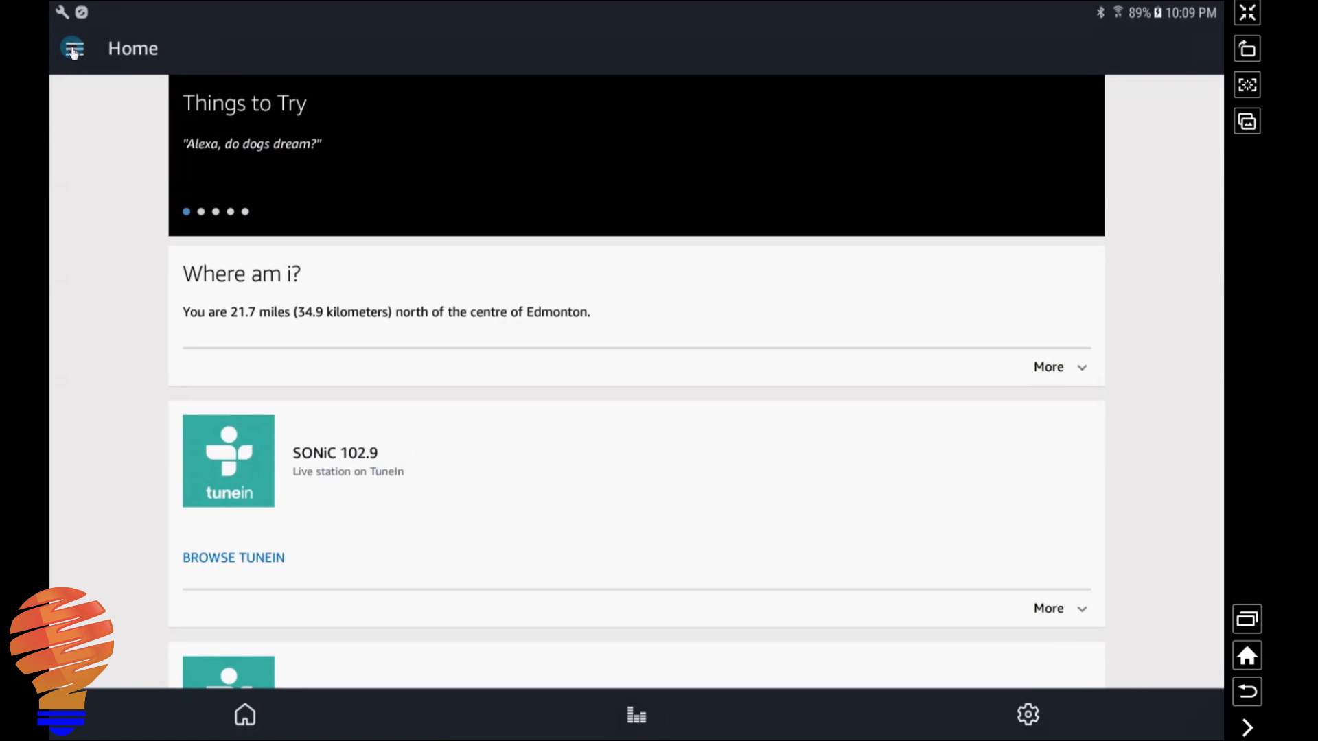
Search the Alexa skills store for 'Samsung'.
click(73, 49)
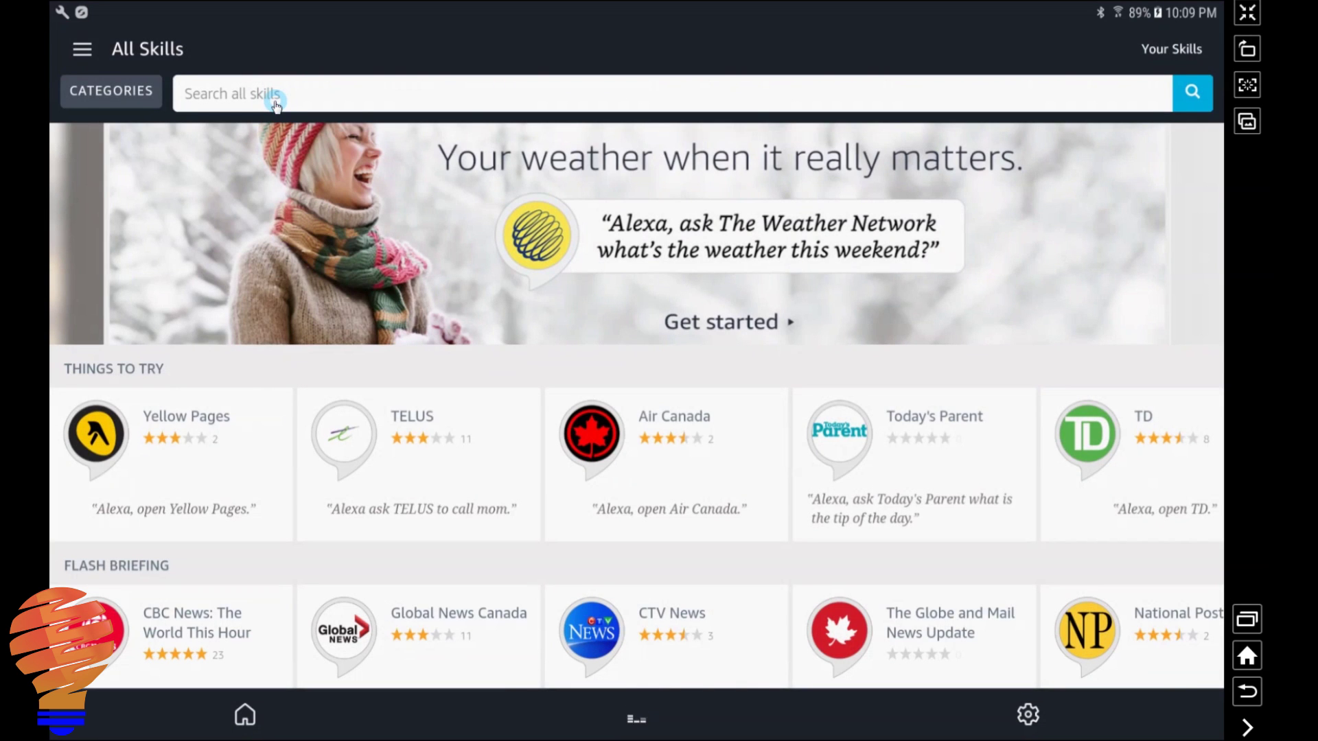
click(275, 102)
text(Samsung)
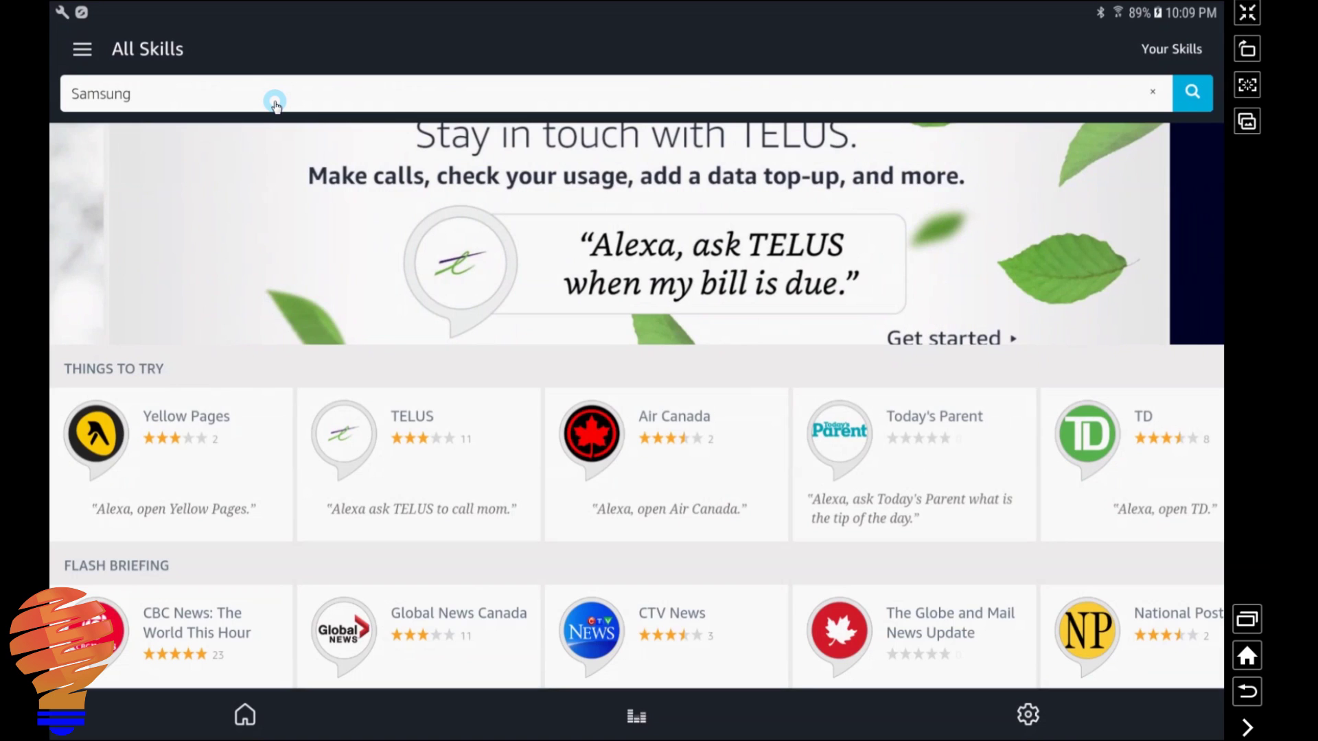
key(Return)
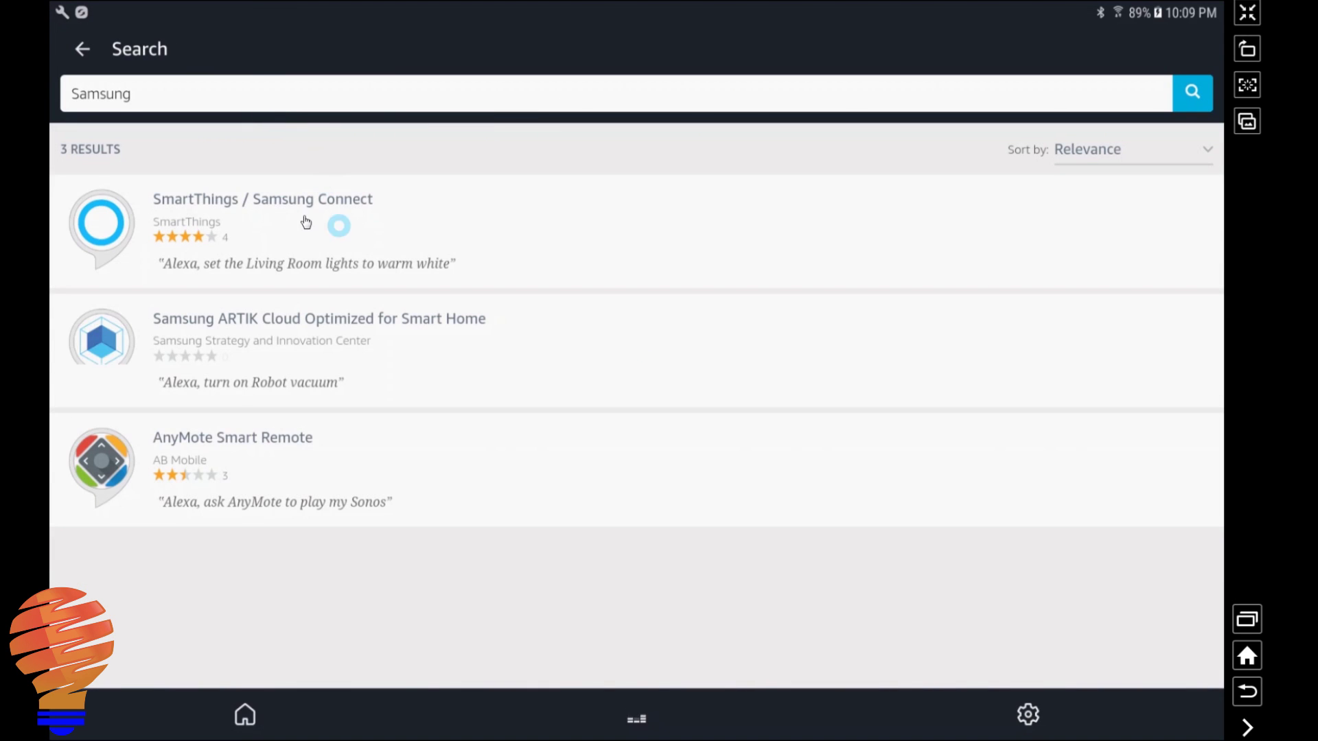
Open the SmartThings / Samsung Connect skill and enable it to begin account linking.
click(346, 206)
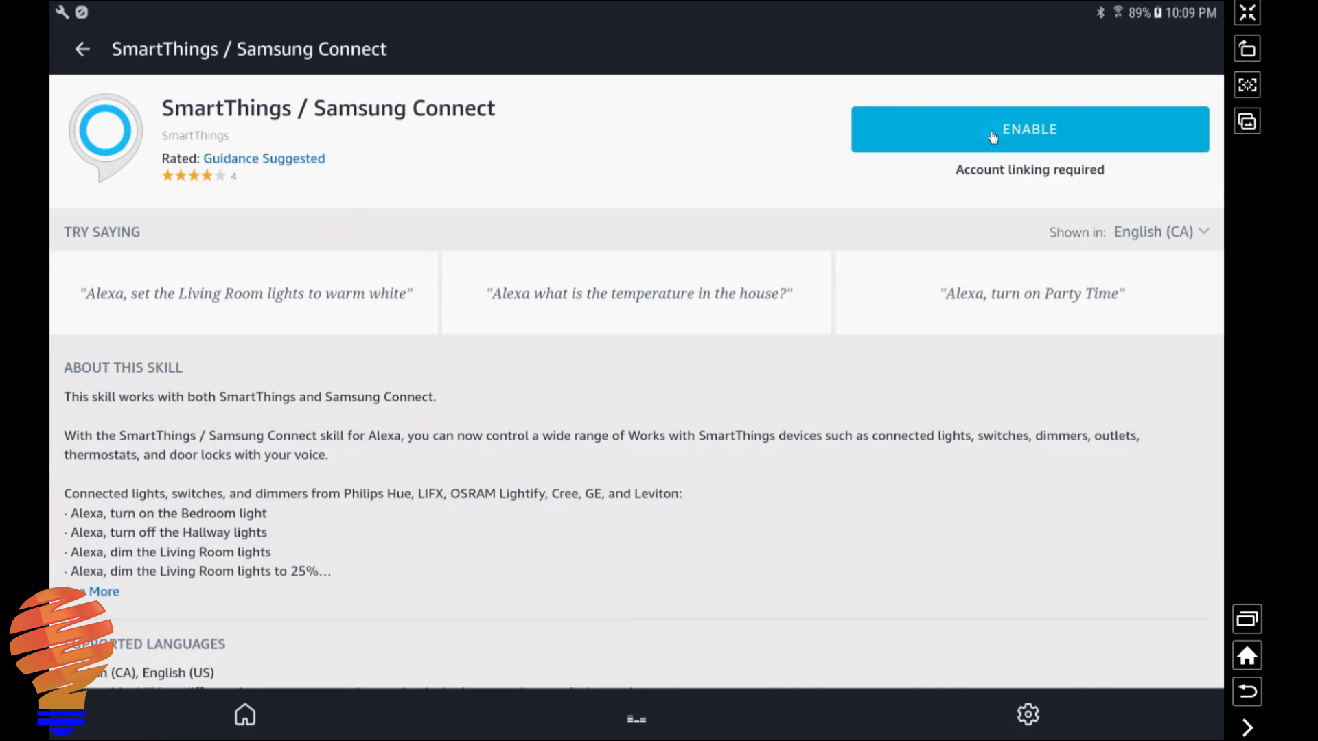
click(1007, 142)
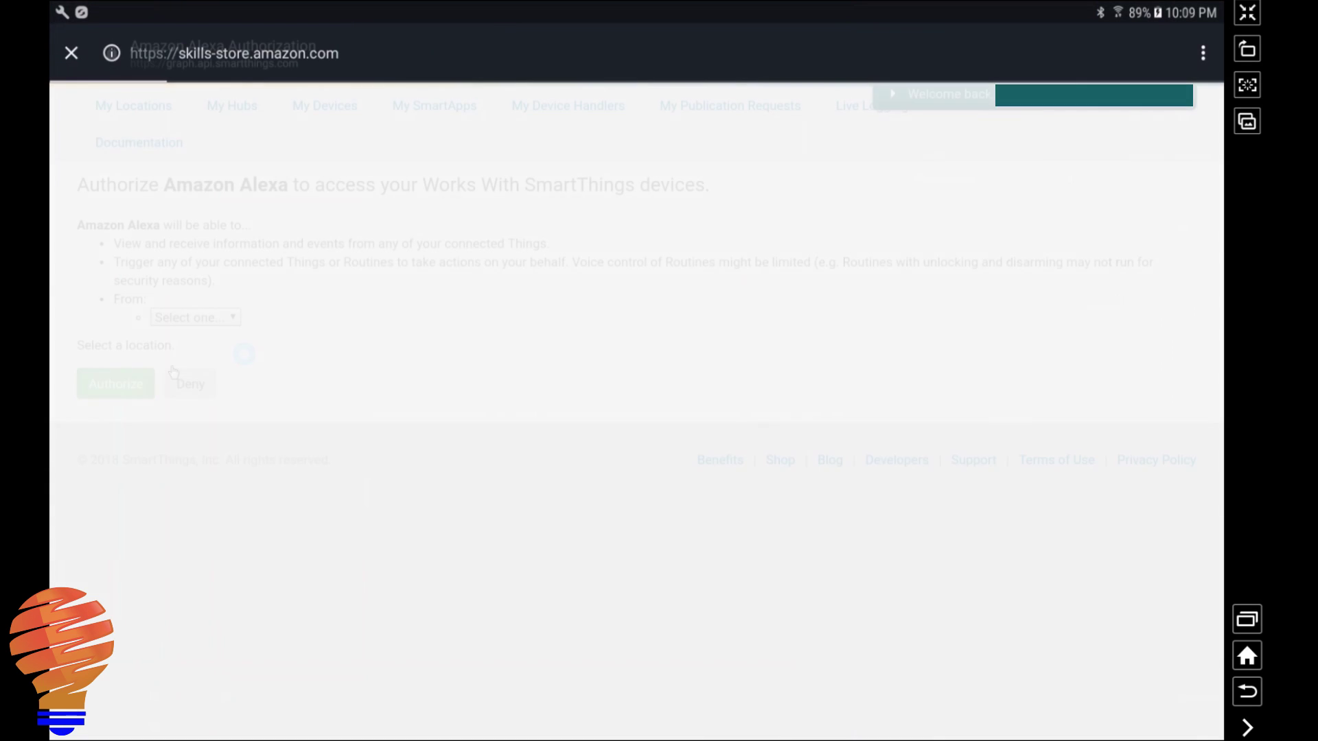
click(141, 357)
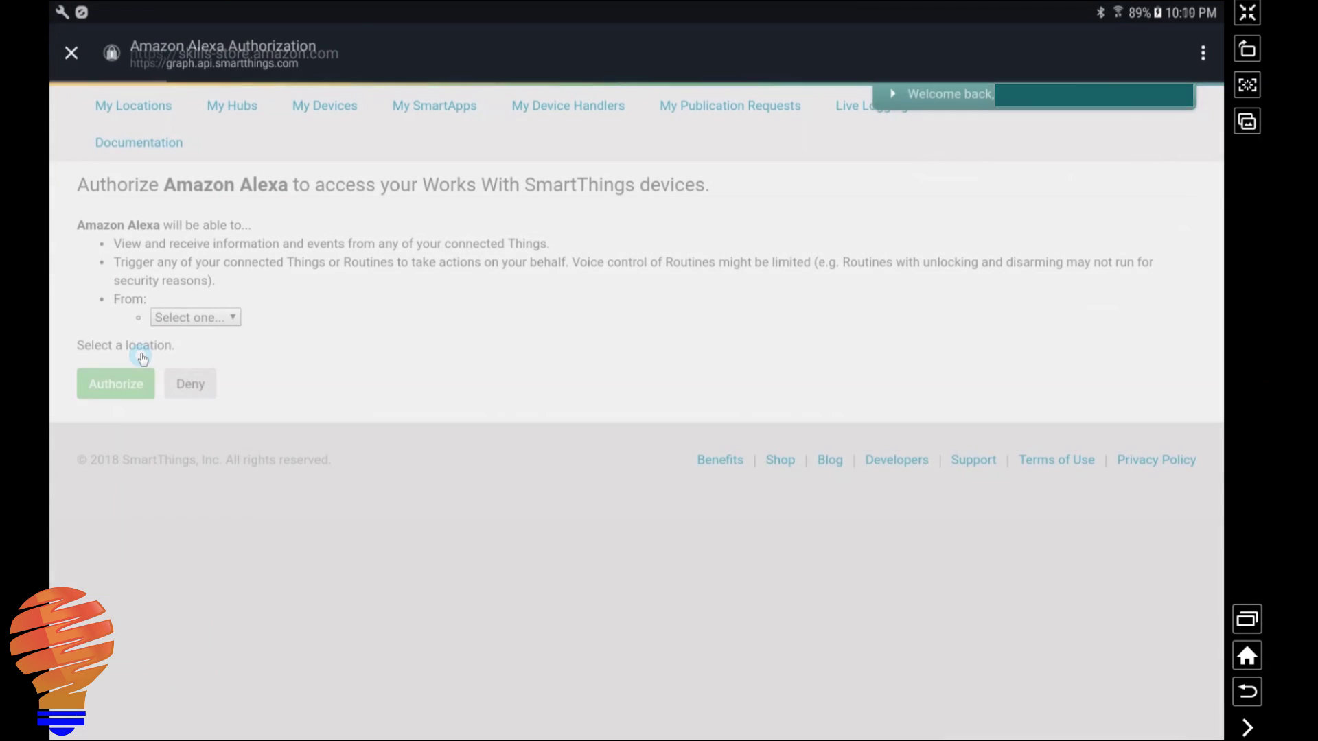
Choose Home as the SmartThings location, authorize Alexa, and close the authorization window.
click(183, 325)
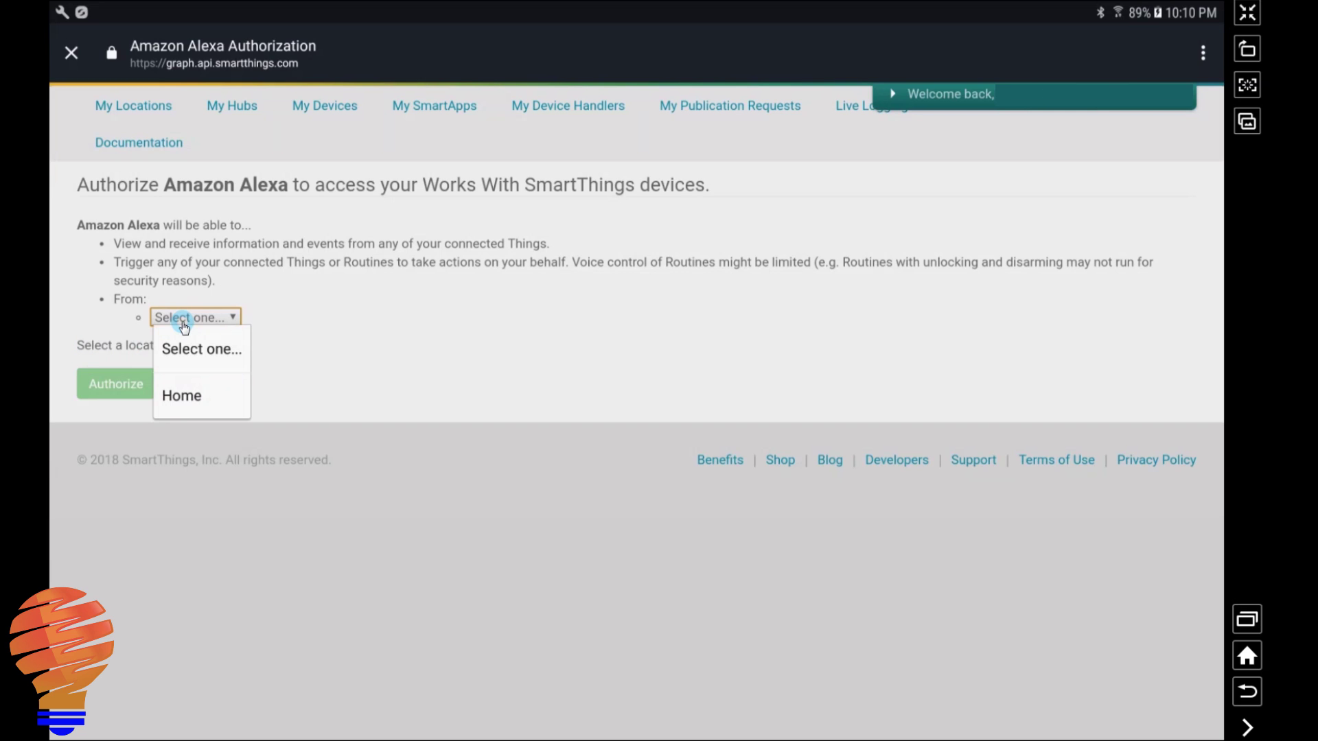
click(182, 394)
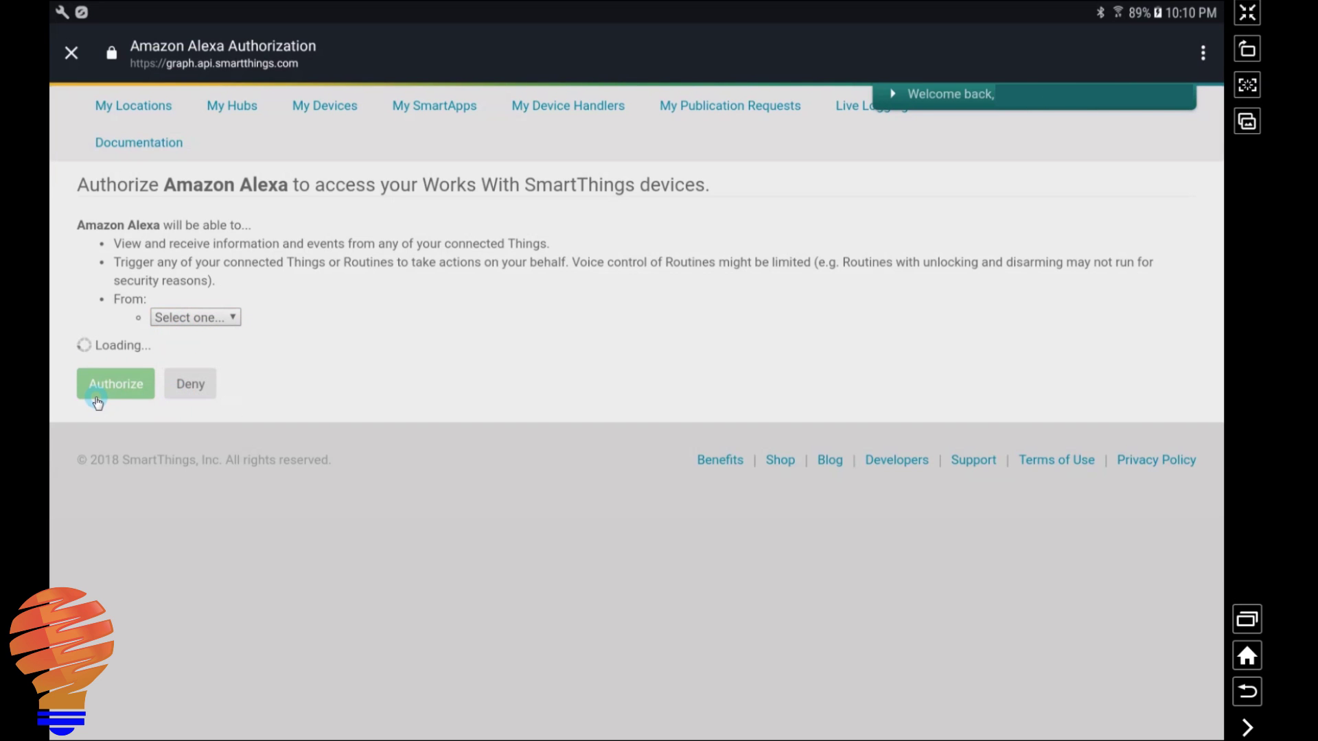
click(108, 356)
click(110, 356)
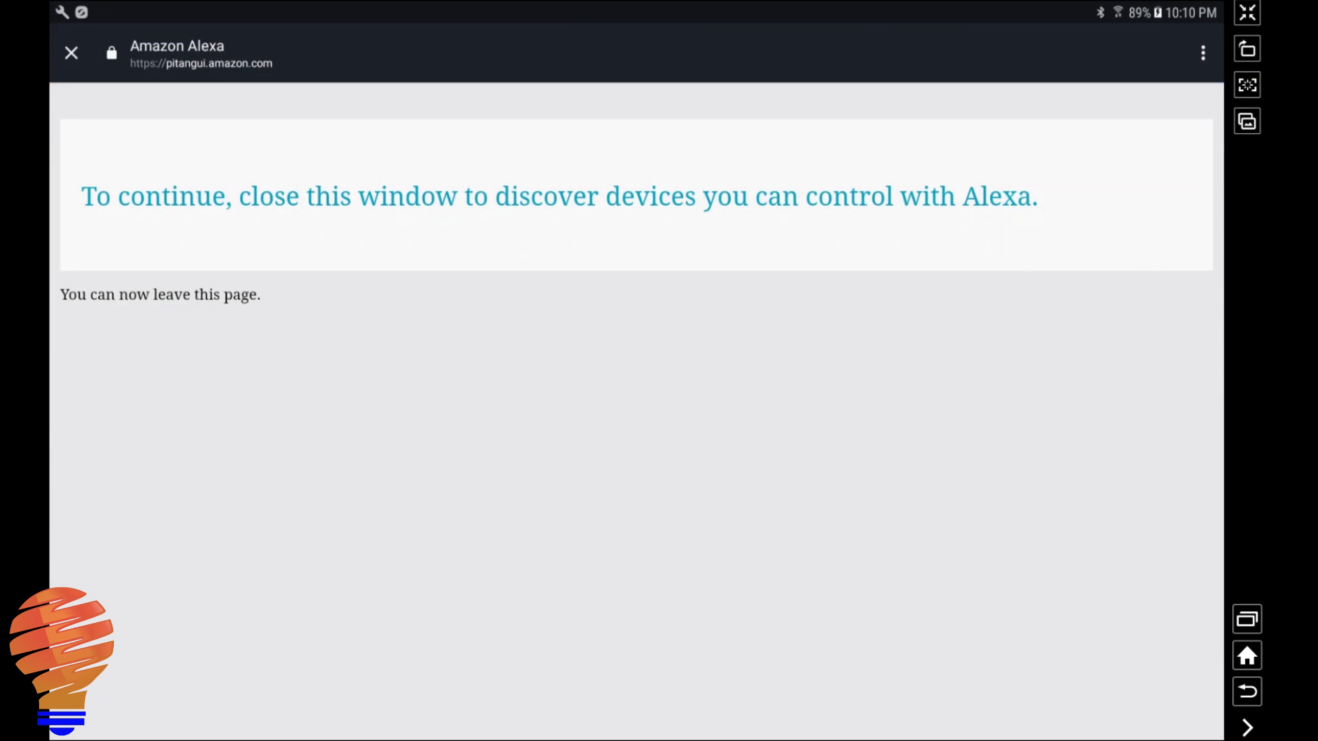
click(73, 56)
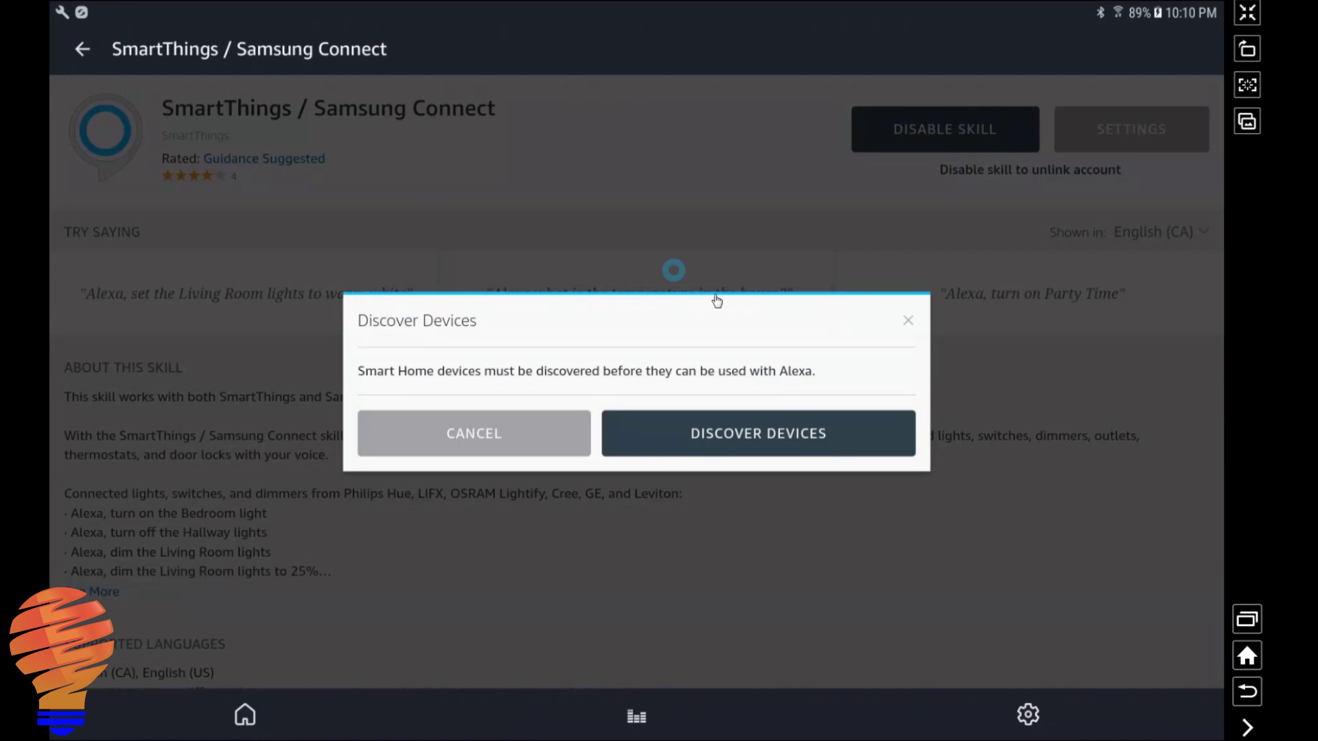
Discover the linked SmartThings devices, review the device list, and view the Basement group.
click(720, 433)
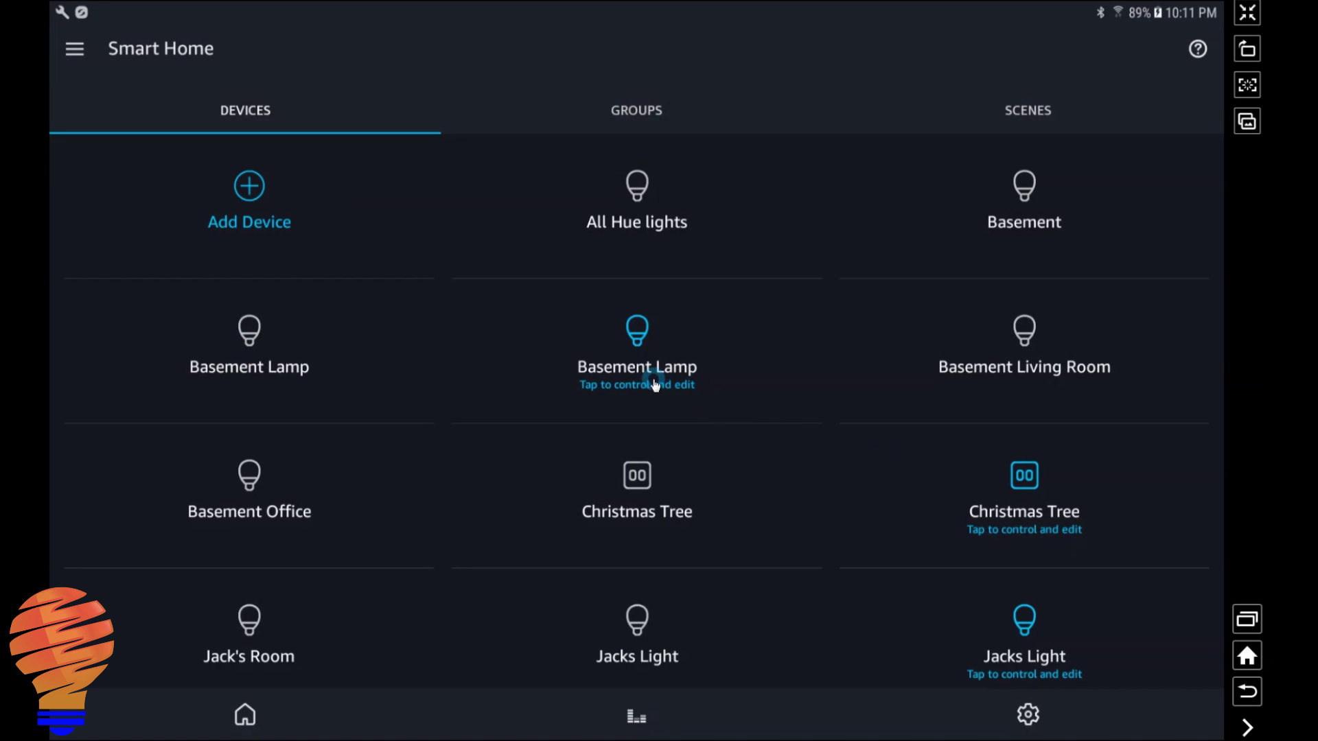
scroll(957, 377, down, 3)
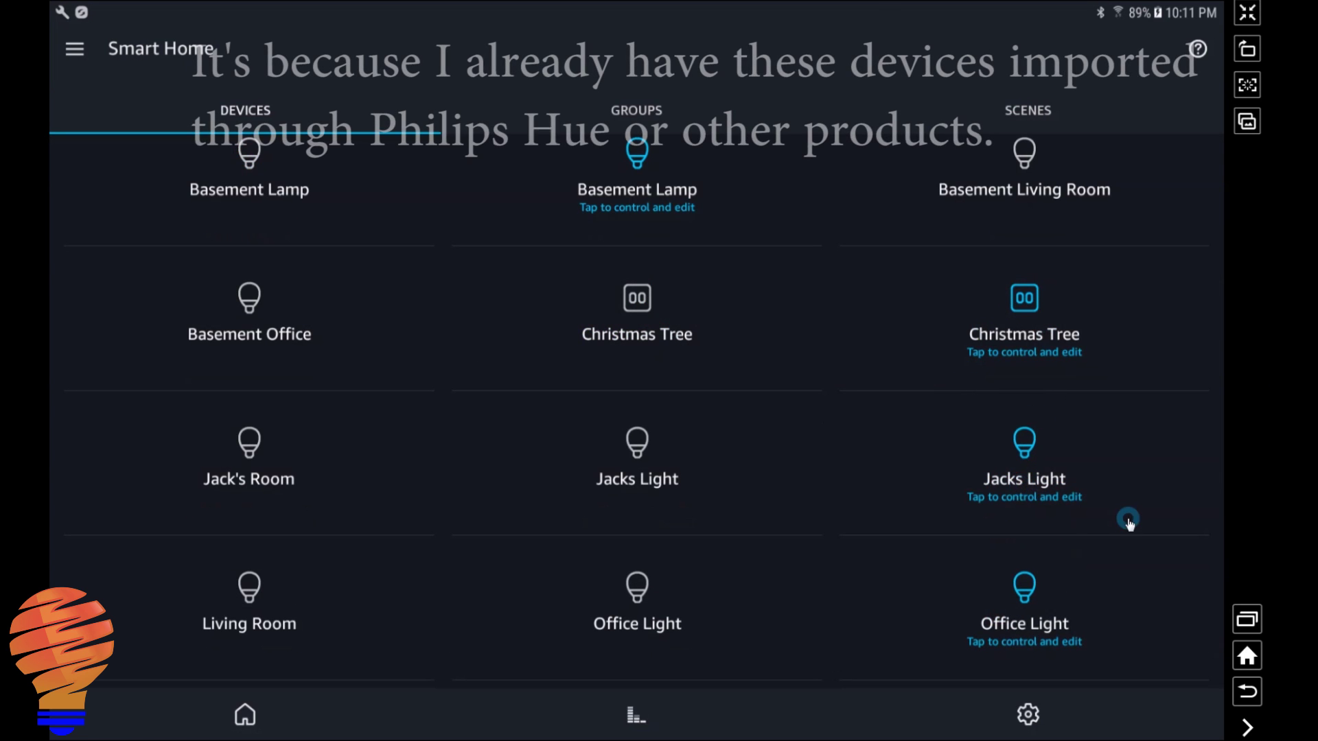
scroll(1112, 519, down, 2)
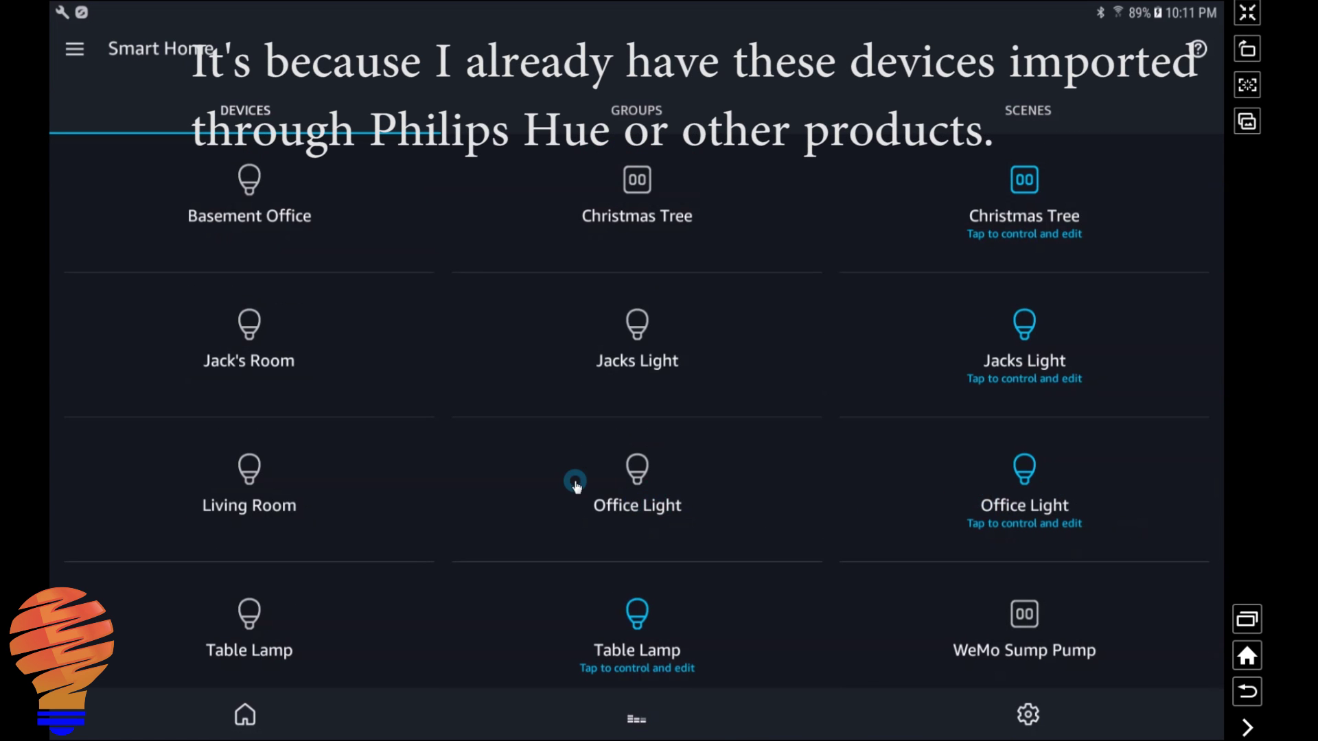
scroll(563, 488, down, 2)
scroll(632, 518, down, 2)
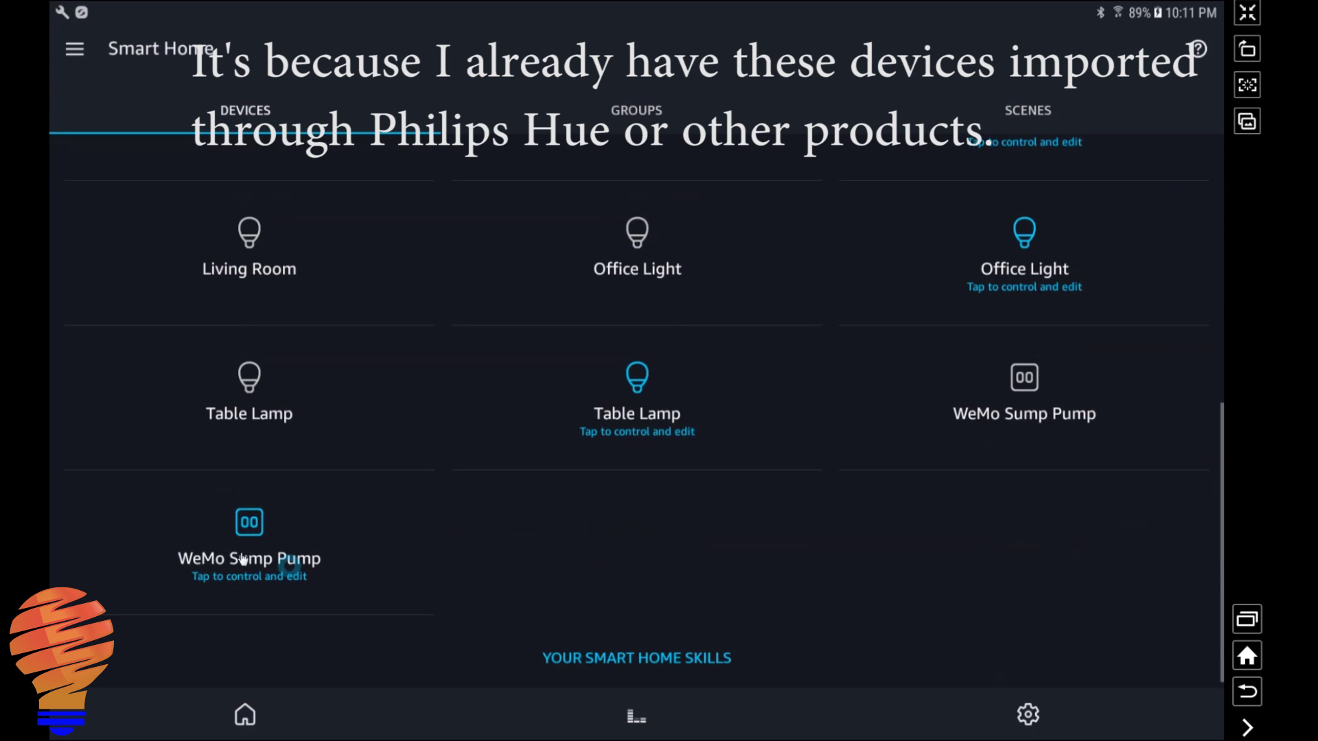
scroll(541, 525, up, 4)
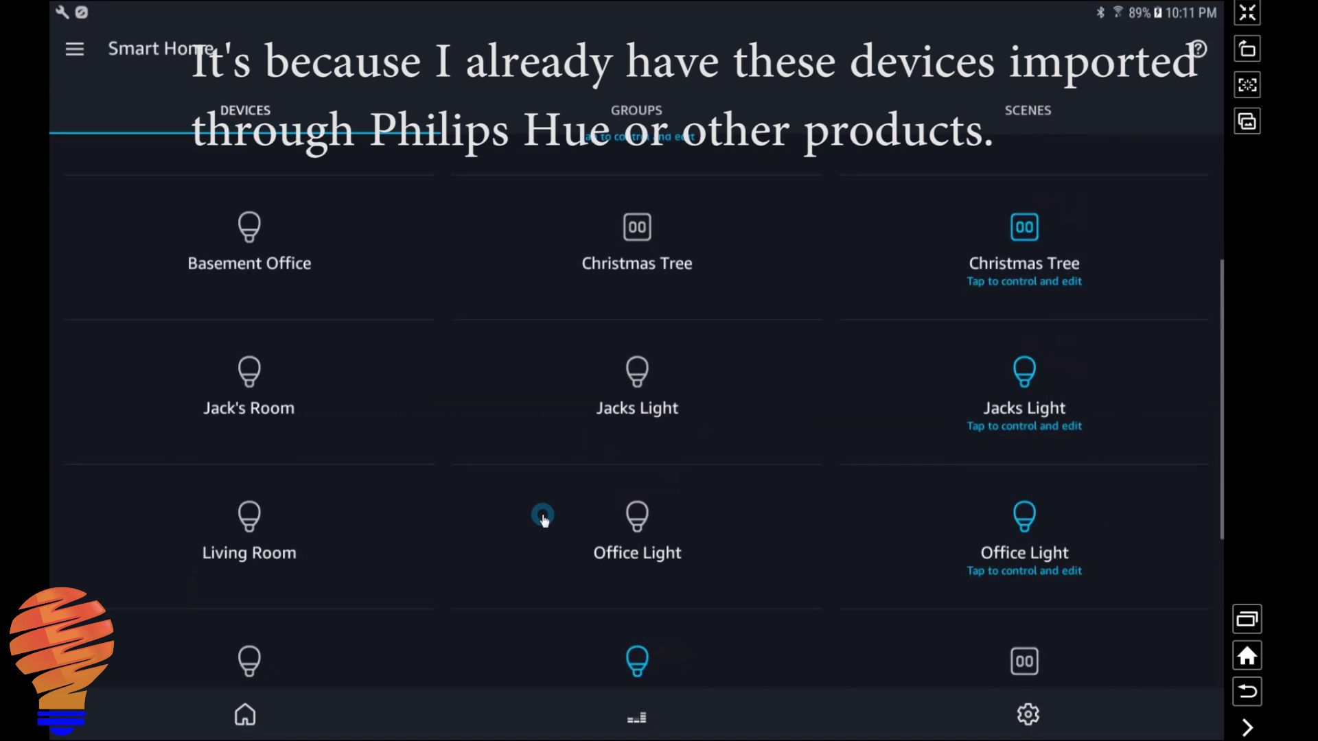
scroll(573, 513, up, 2)
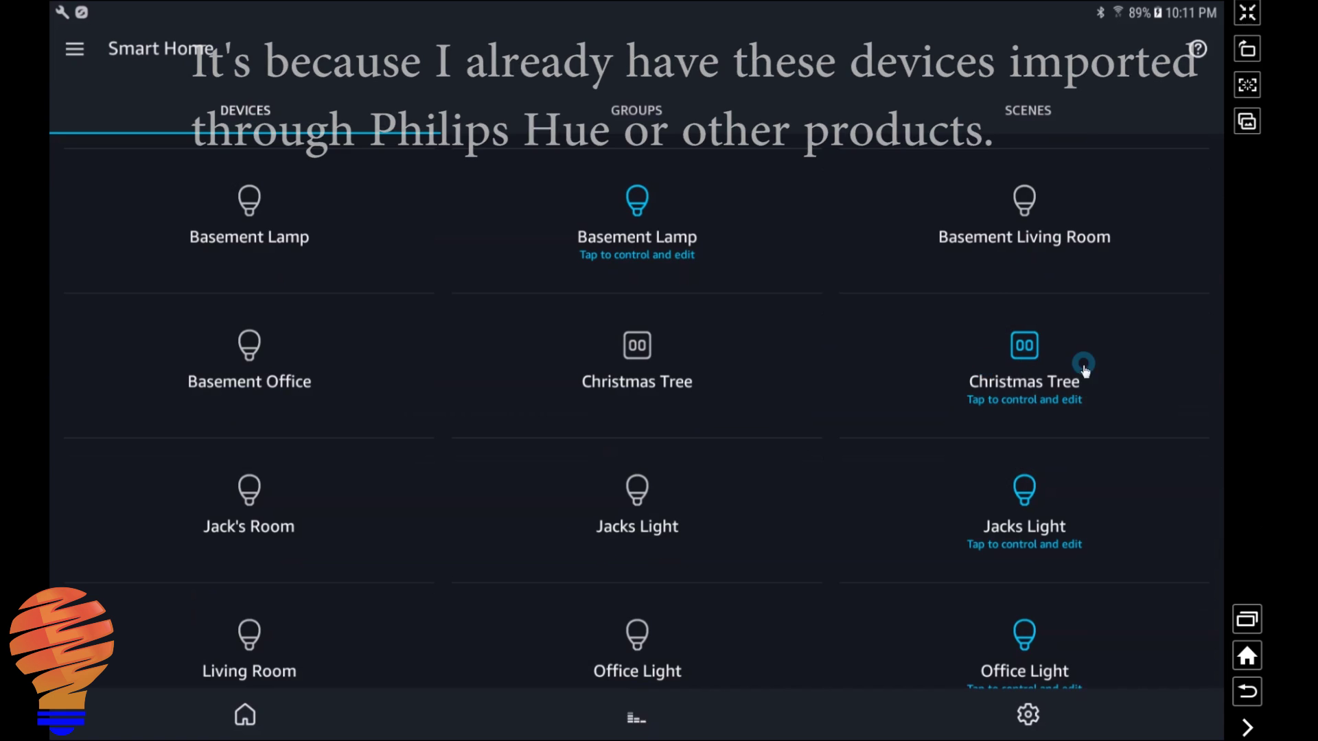
scroll(1074, 370, up, 2)
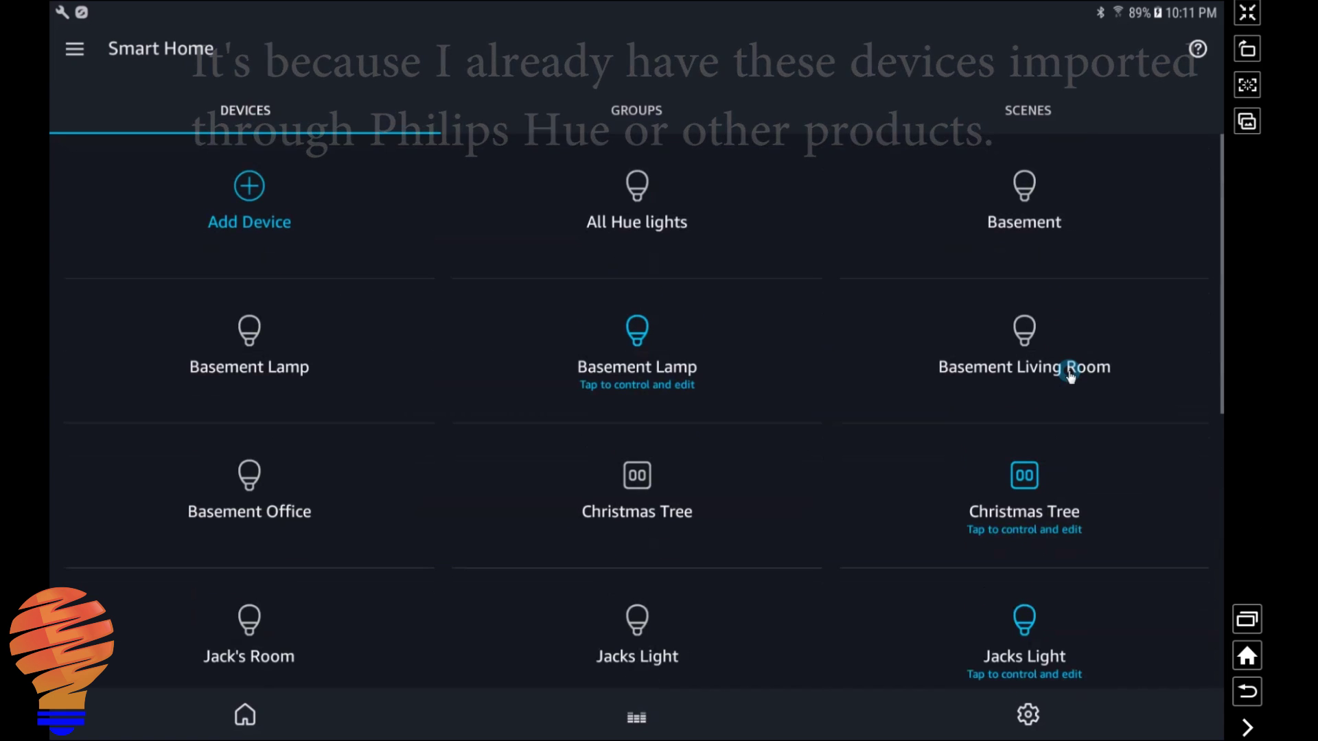
click(636, 112)
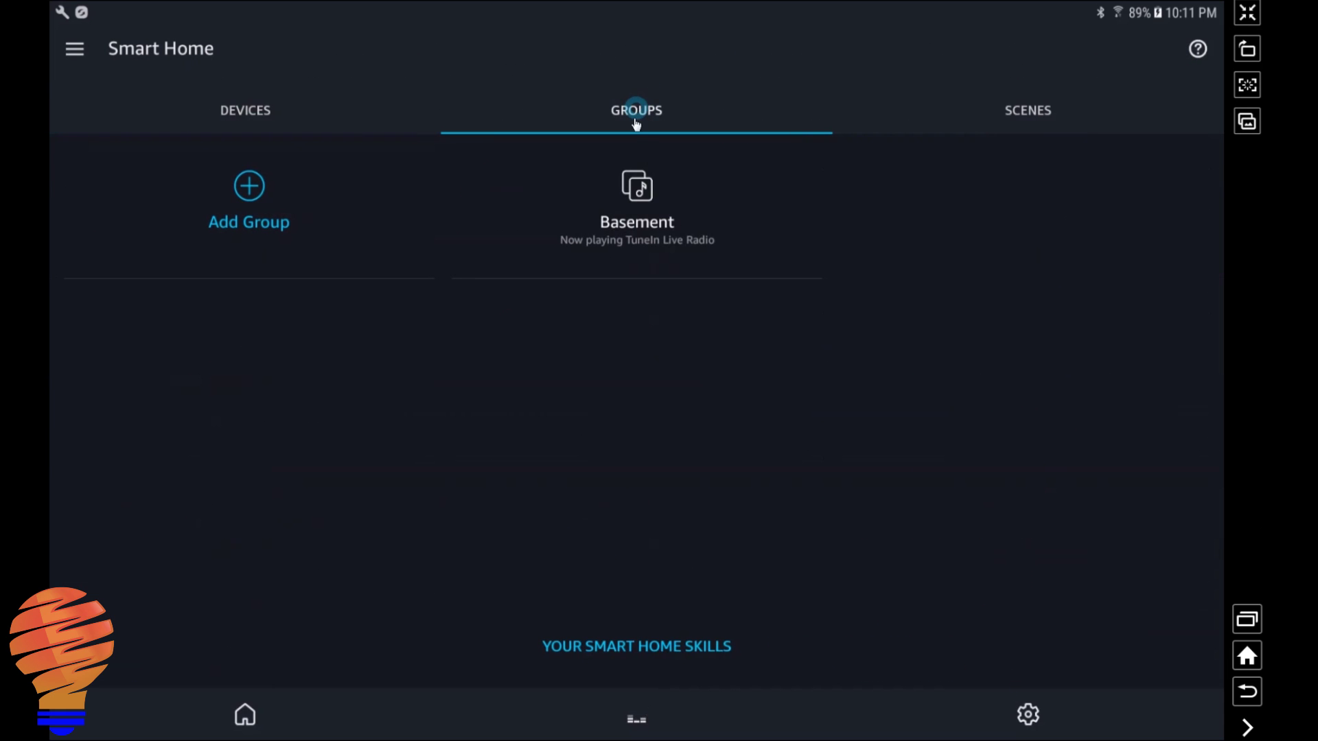
click(1034, 109)
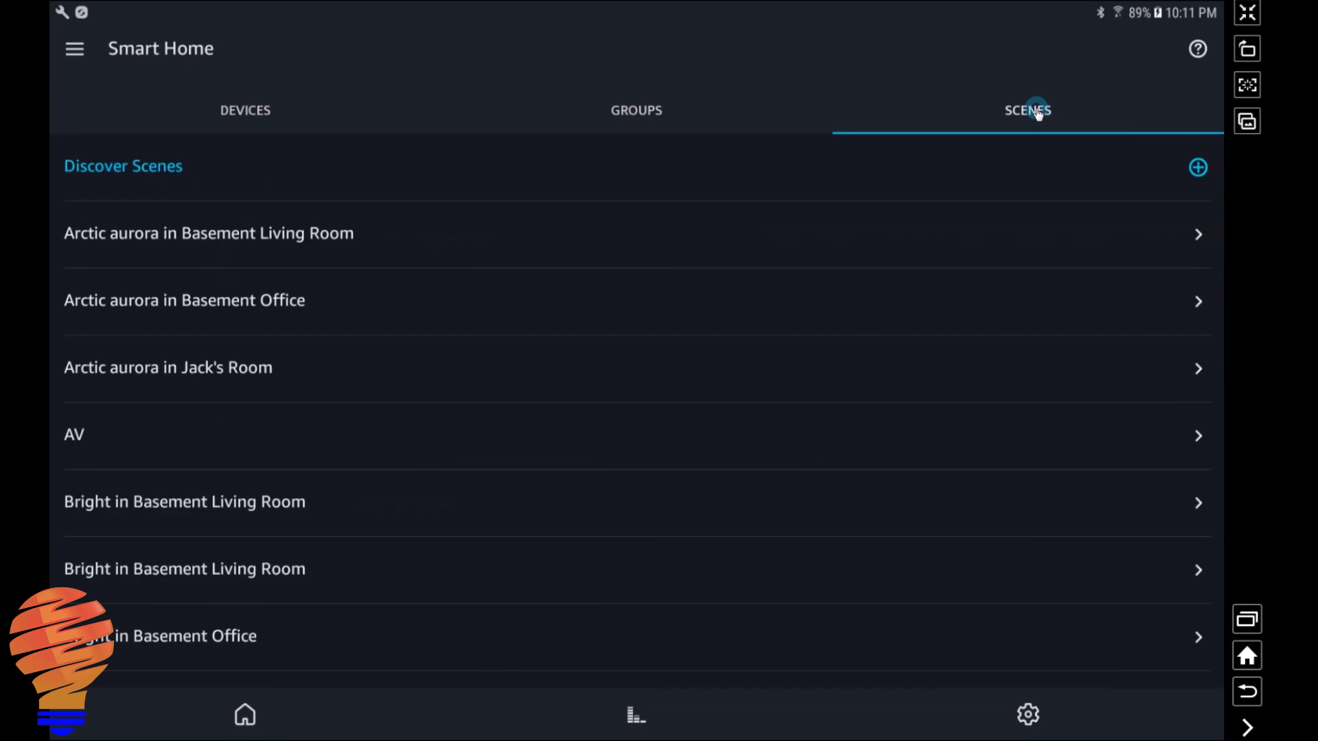
scroll(291, 275, down, 3)
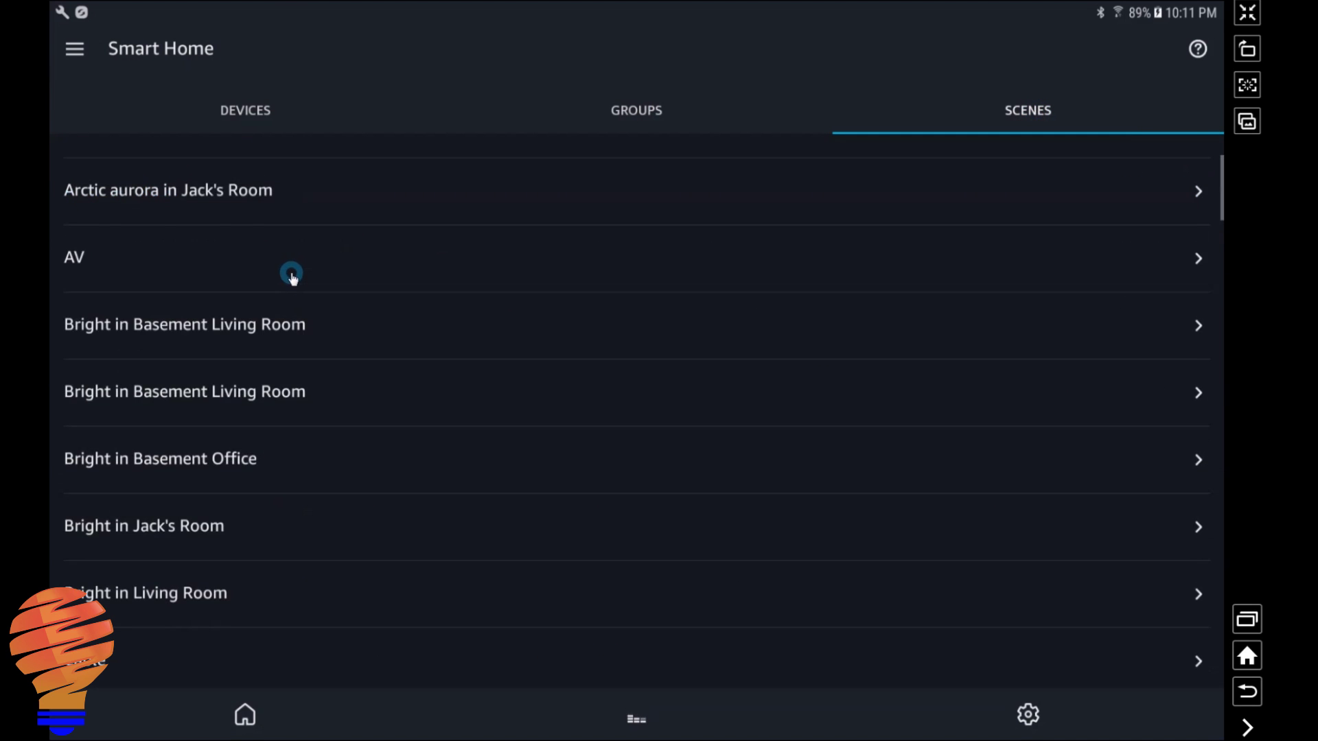
scroll(290, 274, down, 5)
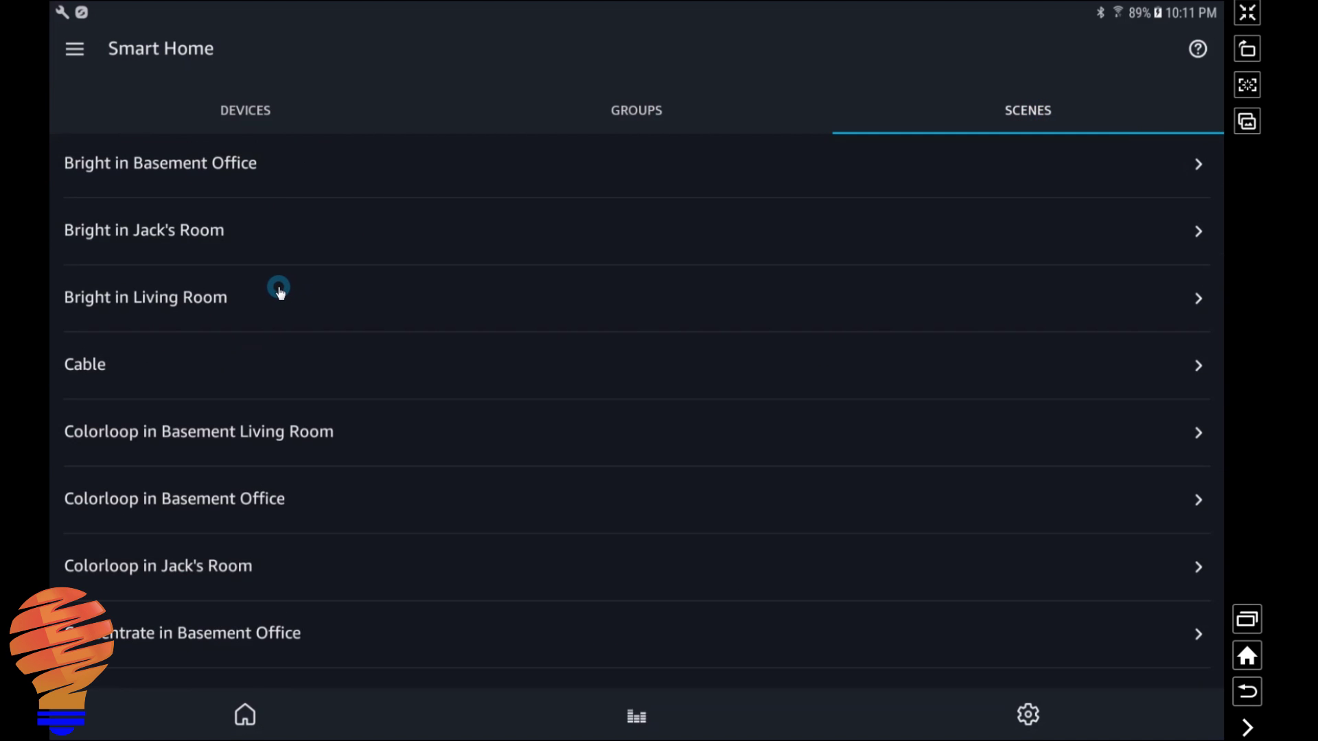
scroll(278, 291, down, 10)
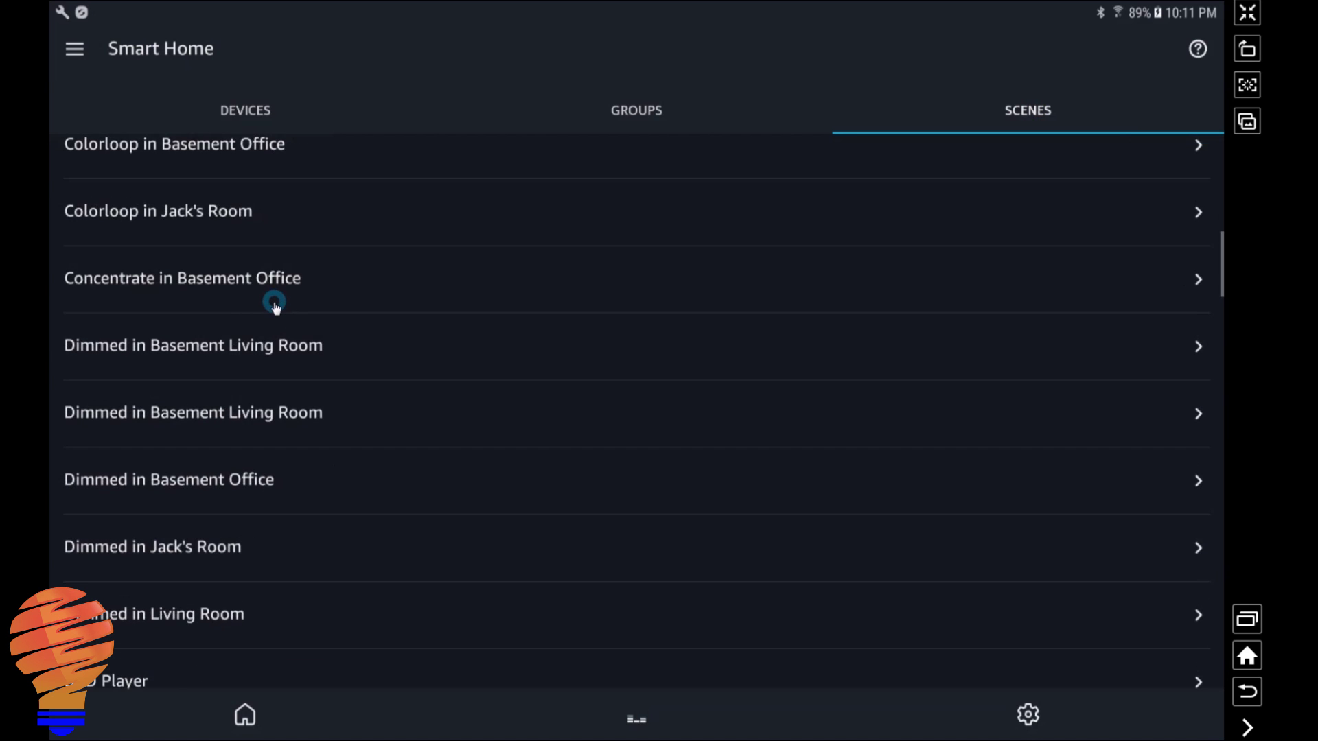
scroll(272, 307, down, 8)
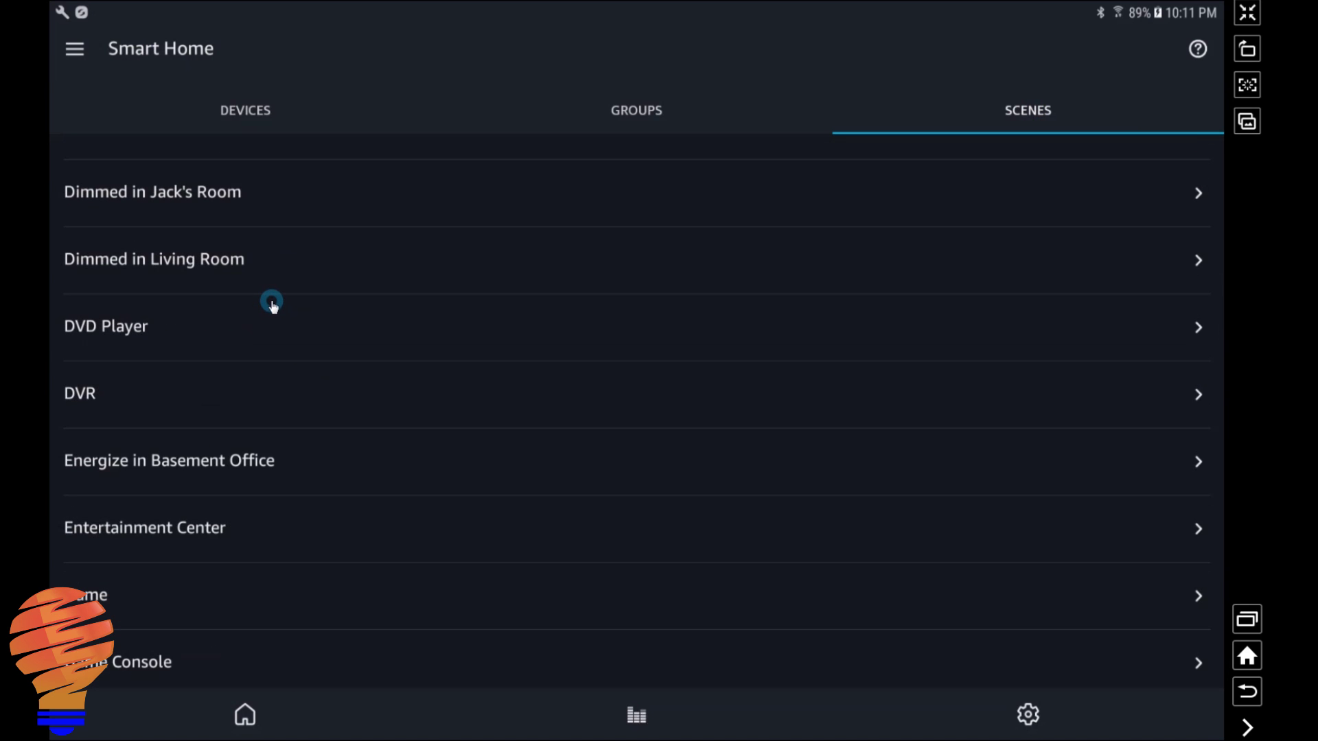
scroll(274, 307, down, 3)
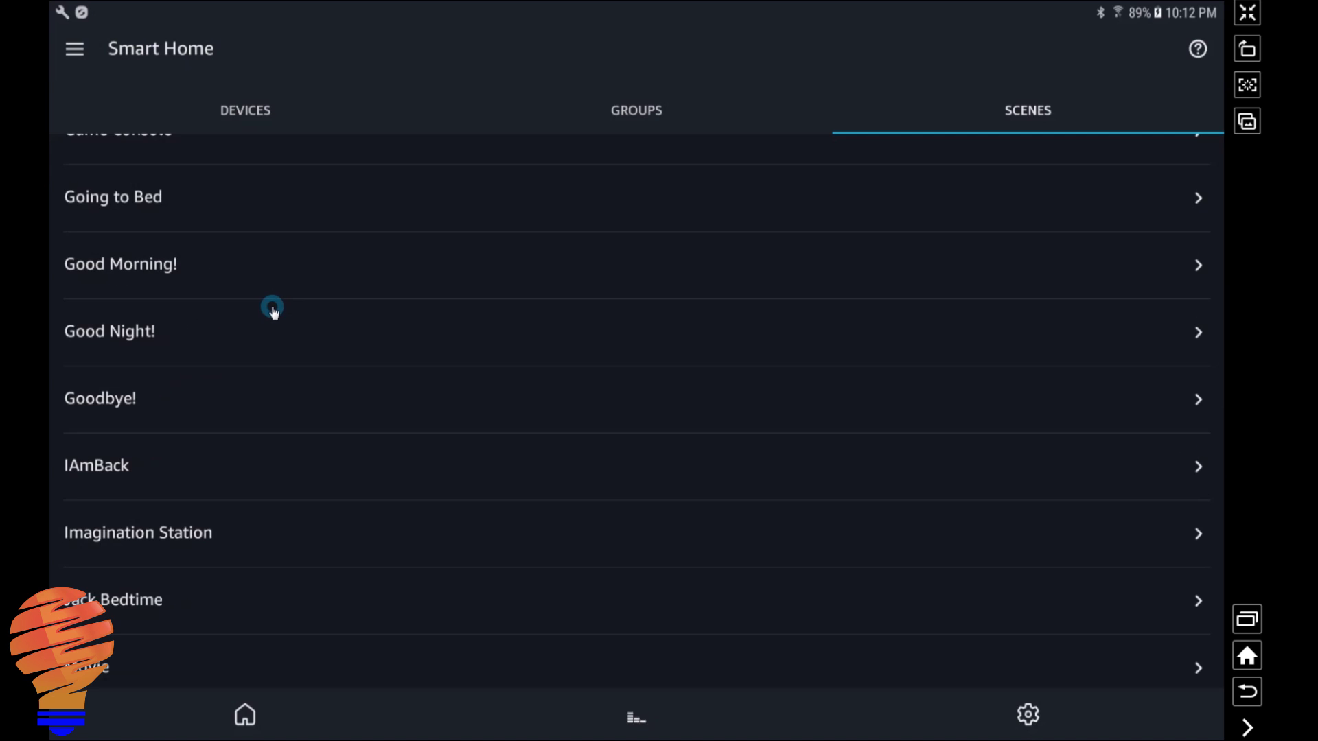
scroll(272, 307, up, 1)
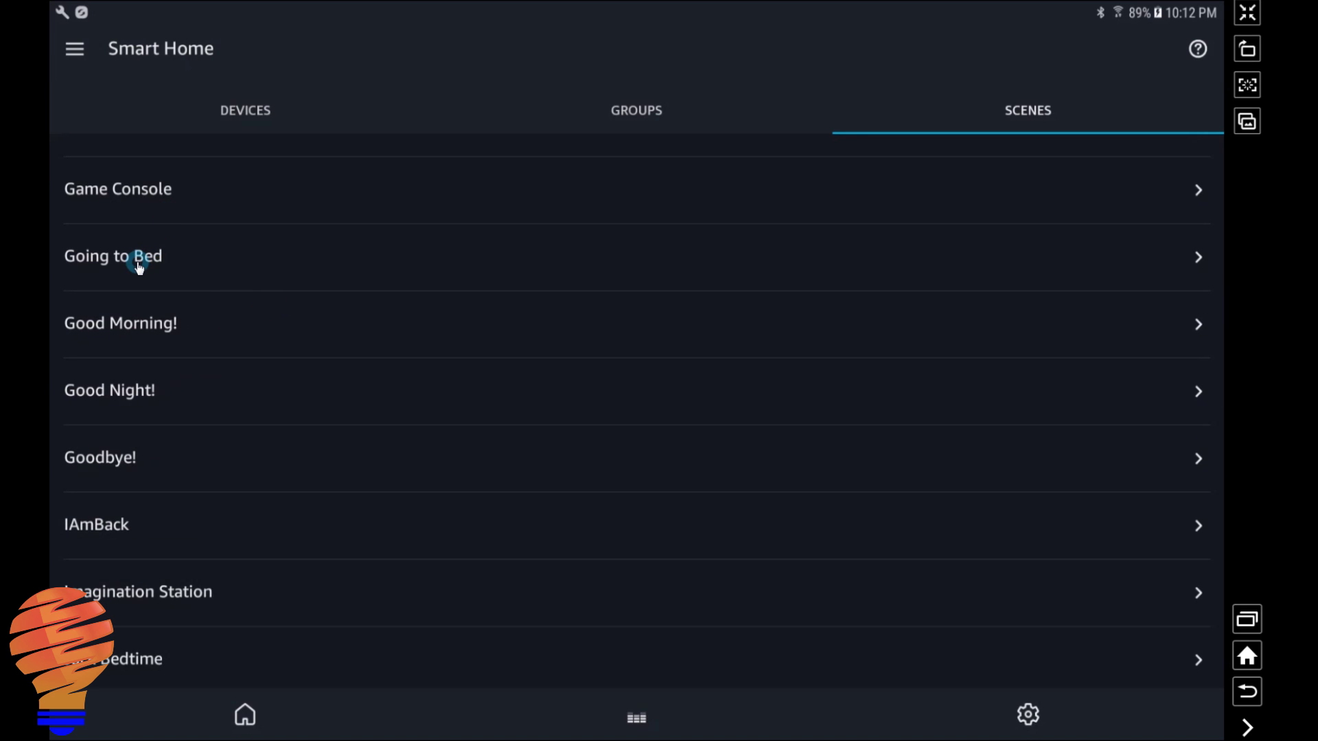
scroll(142, 278, down, 4)
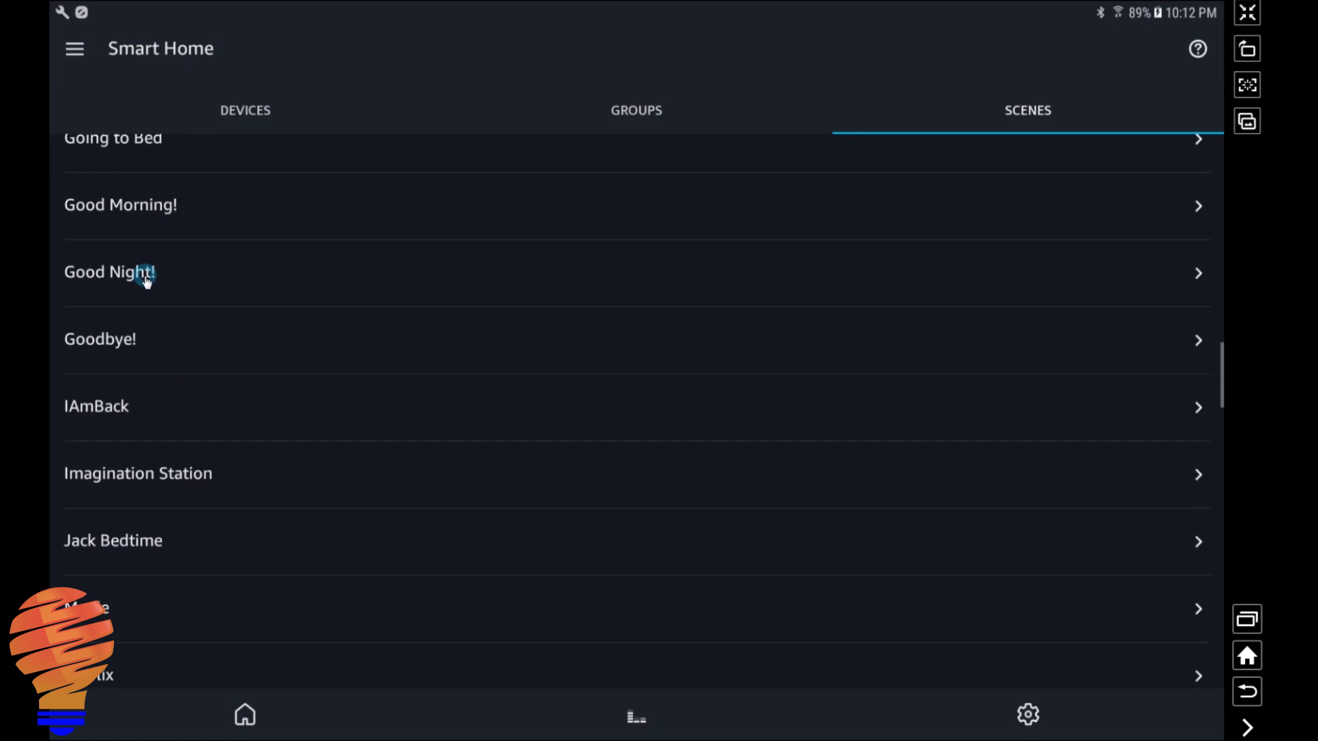
scroll(146, 282, down, 1)
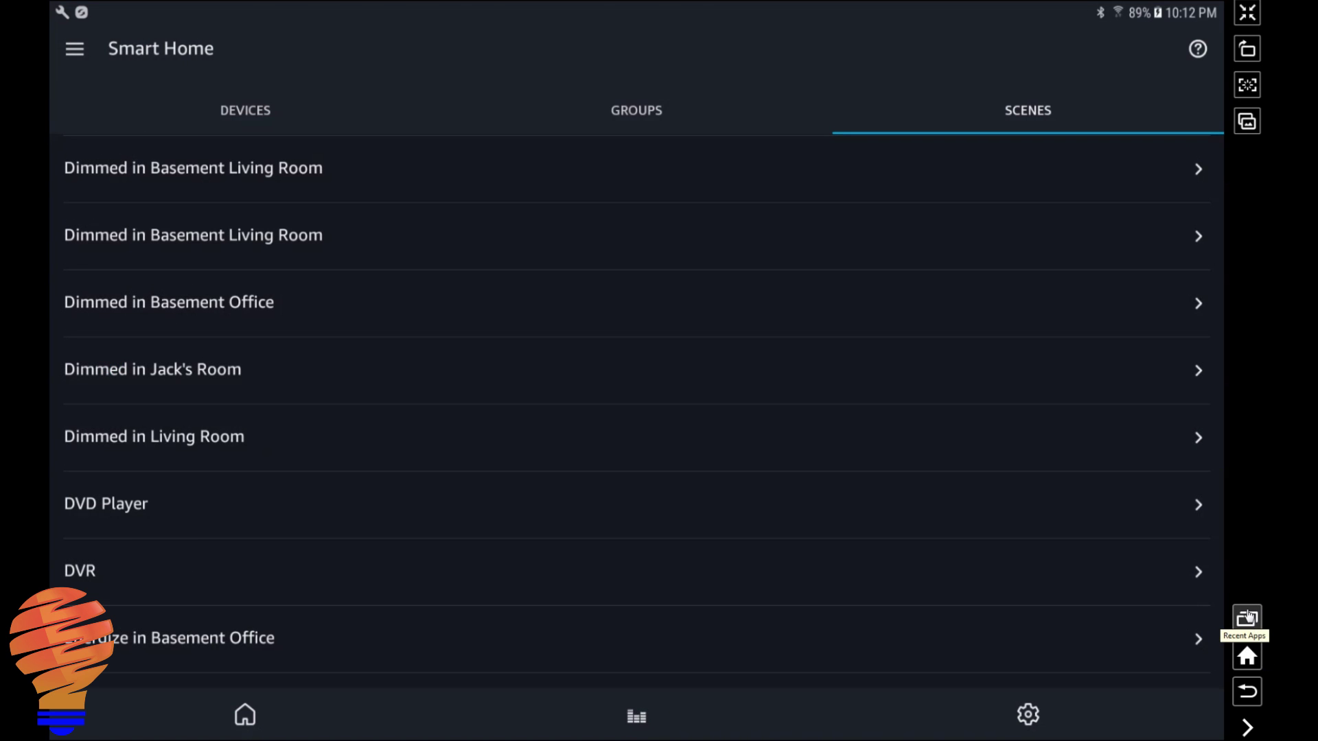
click(1246, 616)
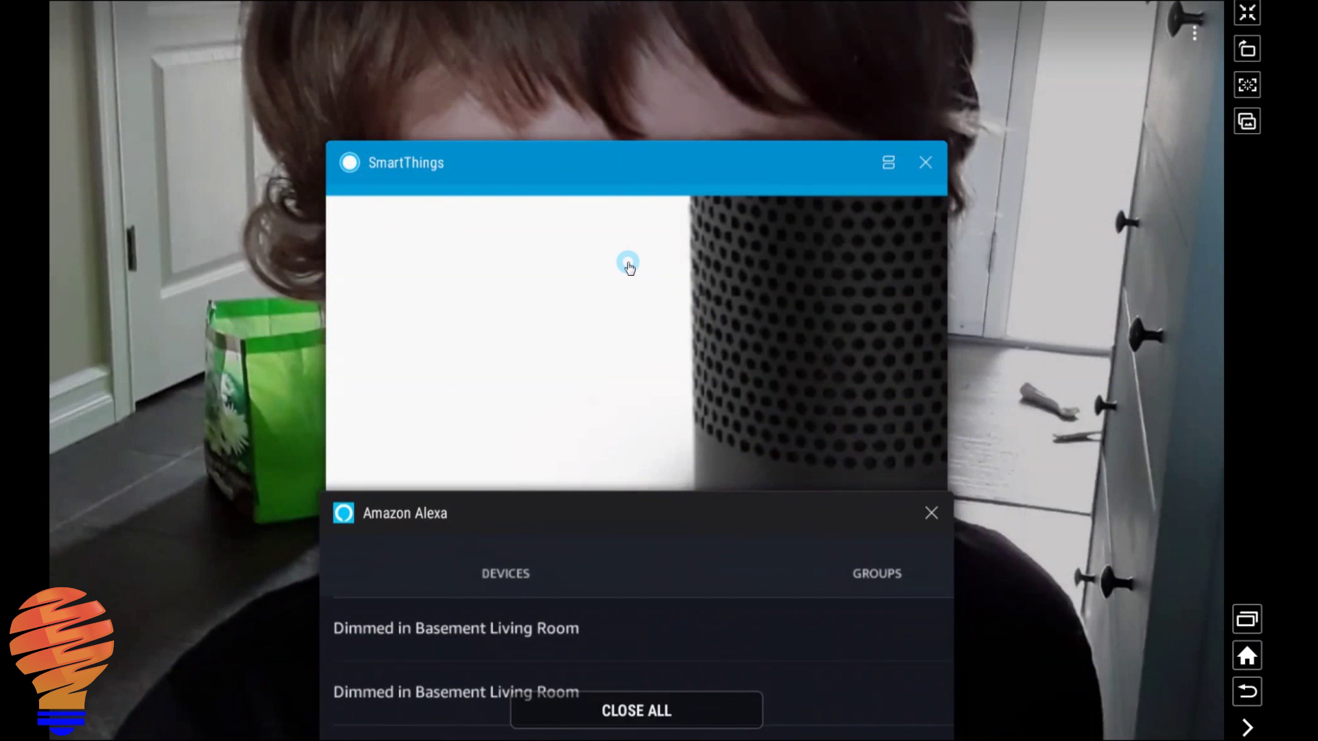
In SmartThings, start a new scene with the Office Light and name it Work Time.
click(628, 265)
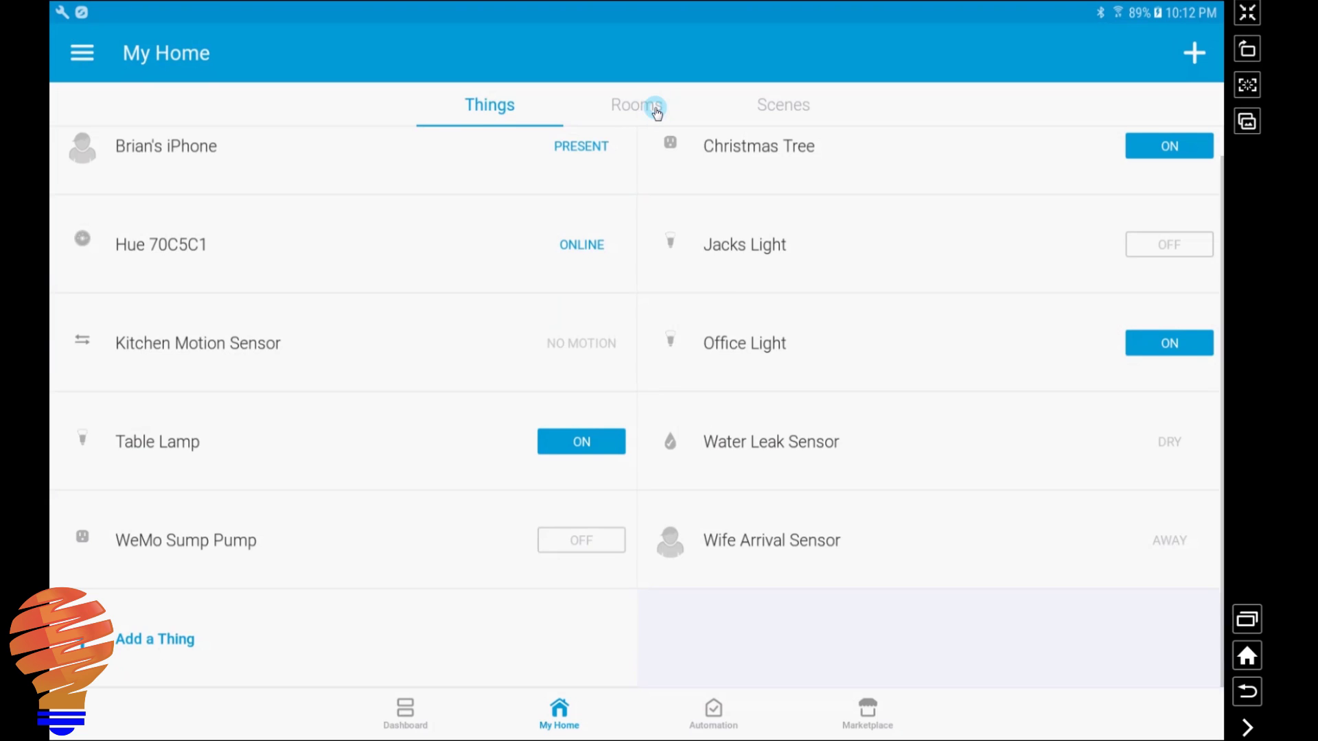
click(656, 108)
click(806, 106)
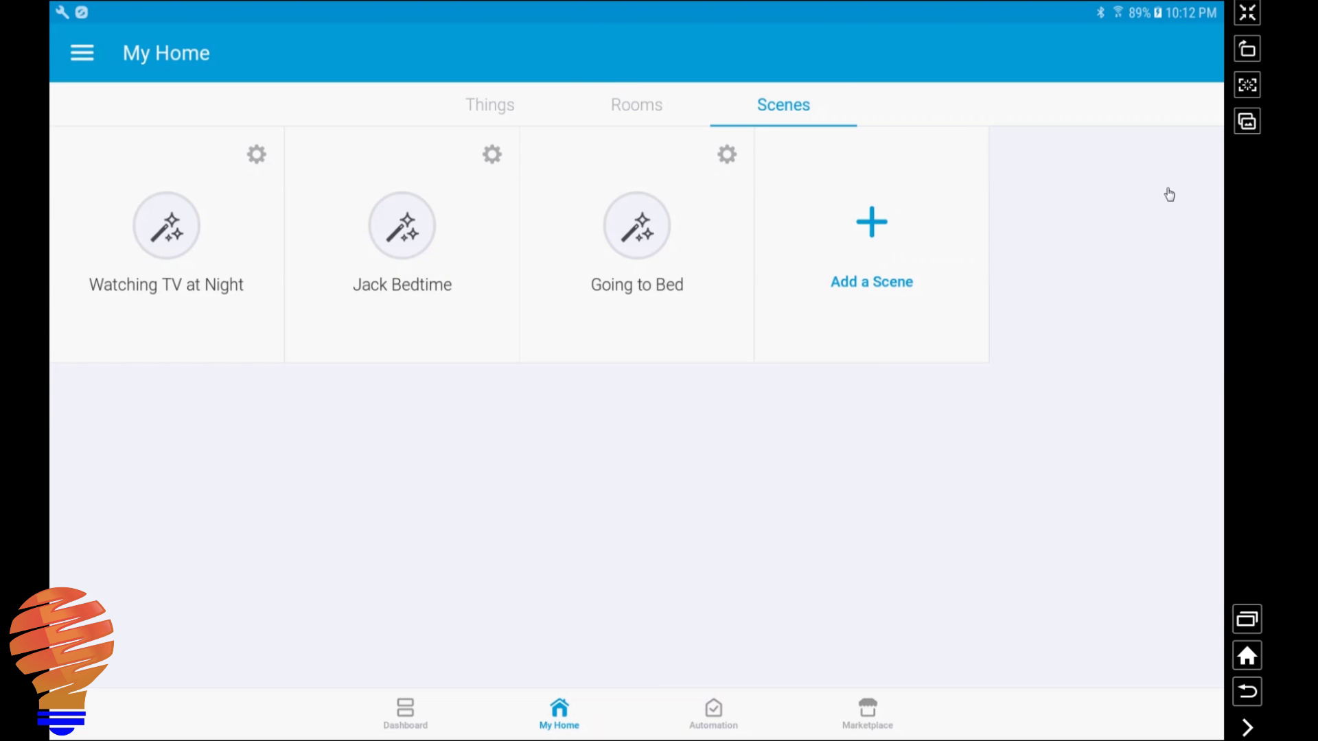
click(869, 234)
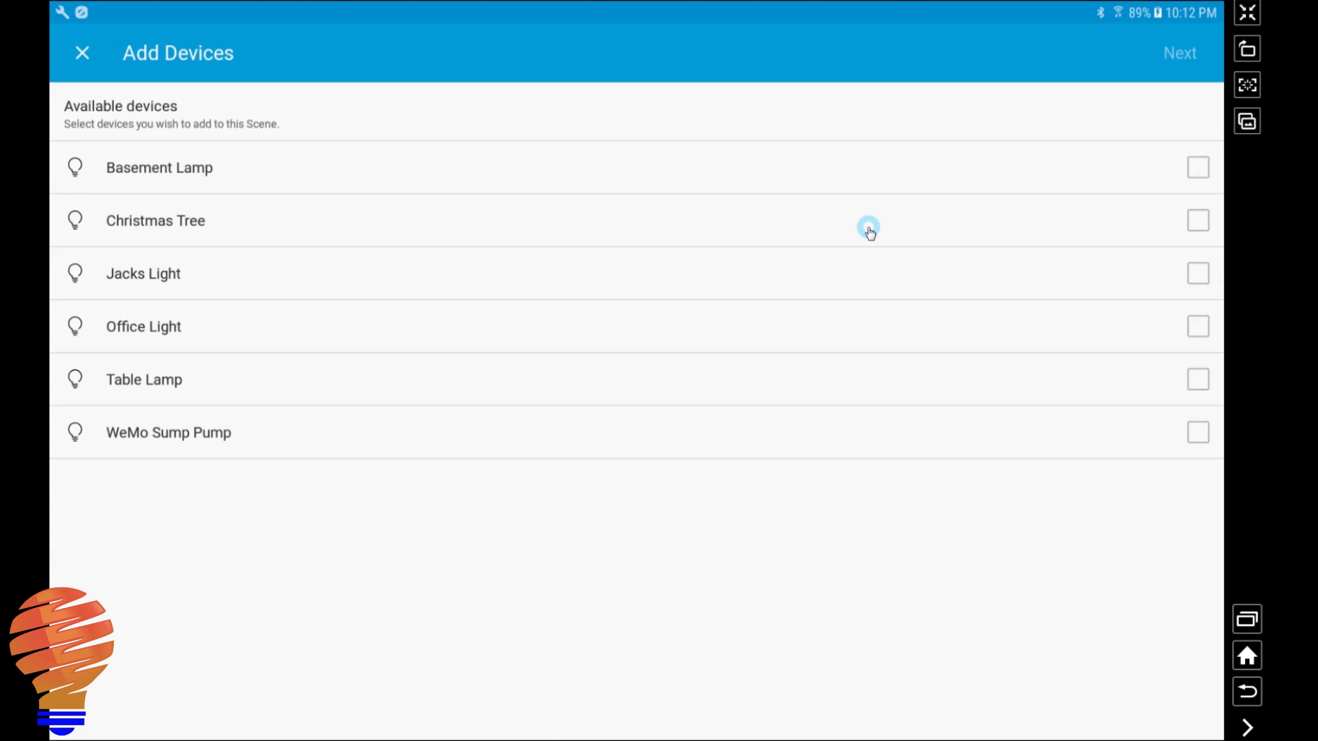
click(275, 327)
click(1178, 54)
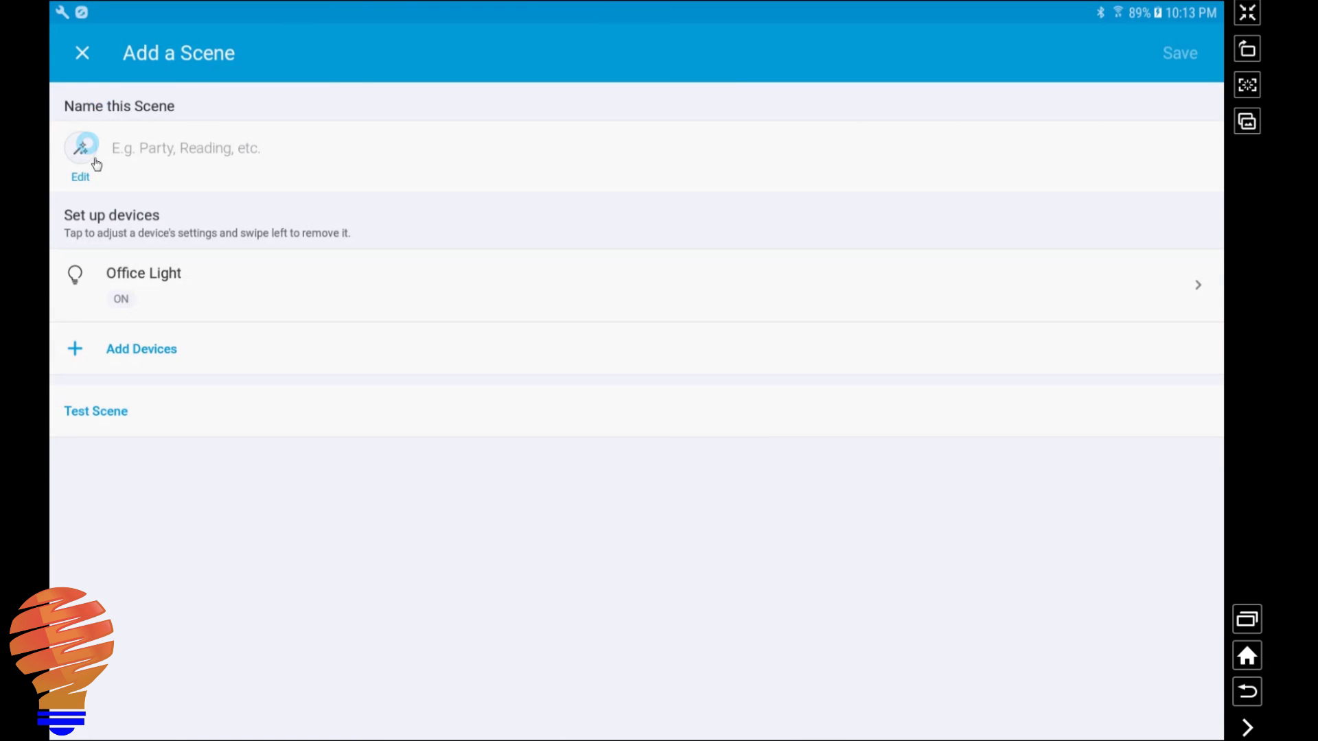
text(Work Time)
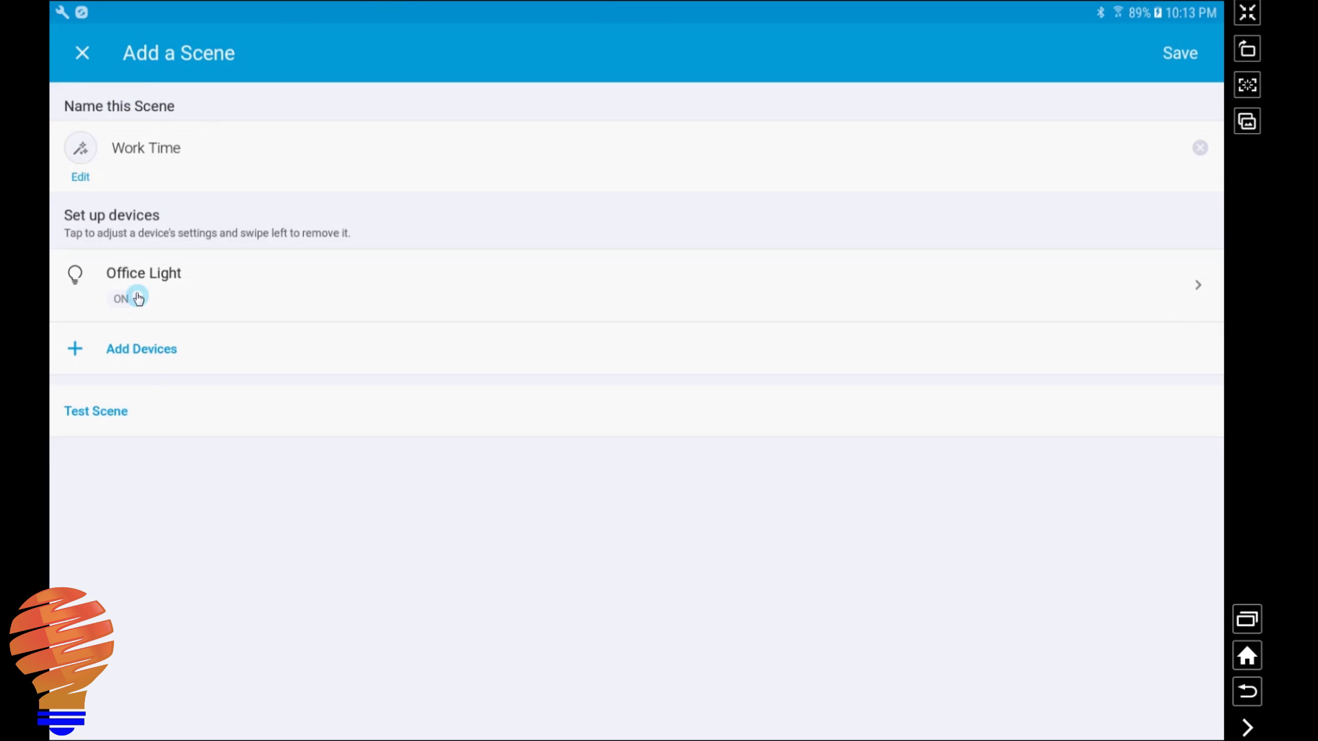
Set the Office Light to 100% brightness and 4600K colour temperature, then save the scene.
click(137, 295)
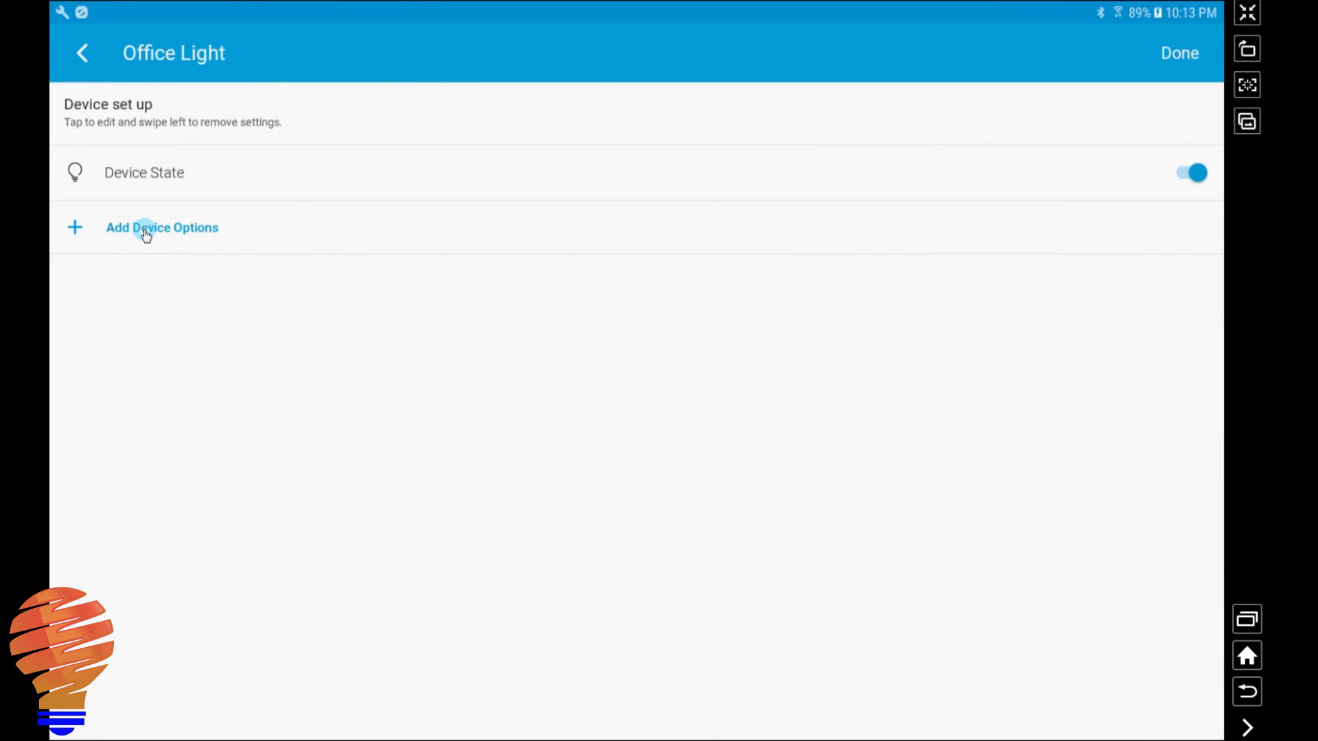
click(145, 230)
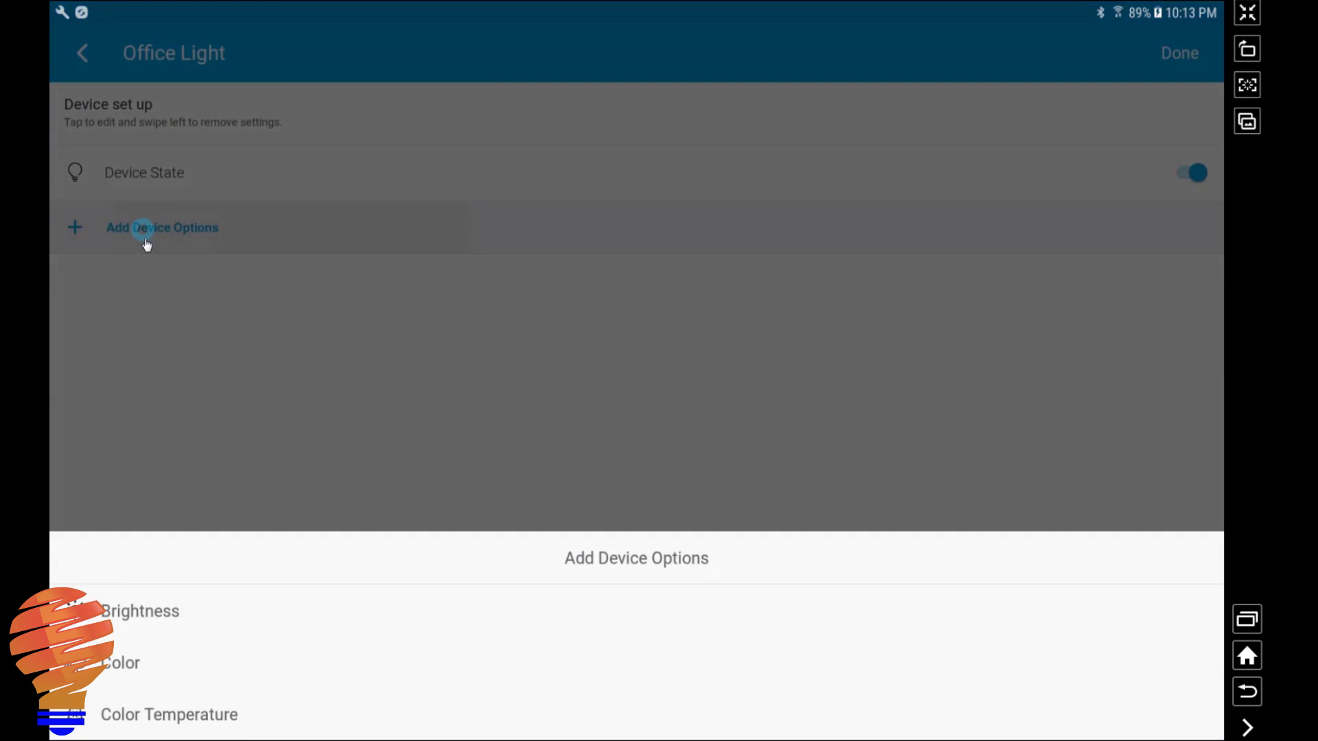
click(146, 613)
drag(627, 388, 629, 98)
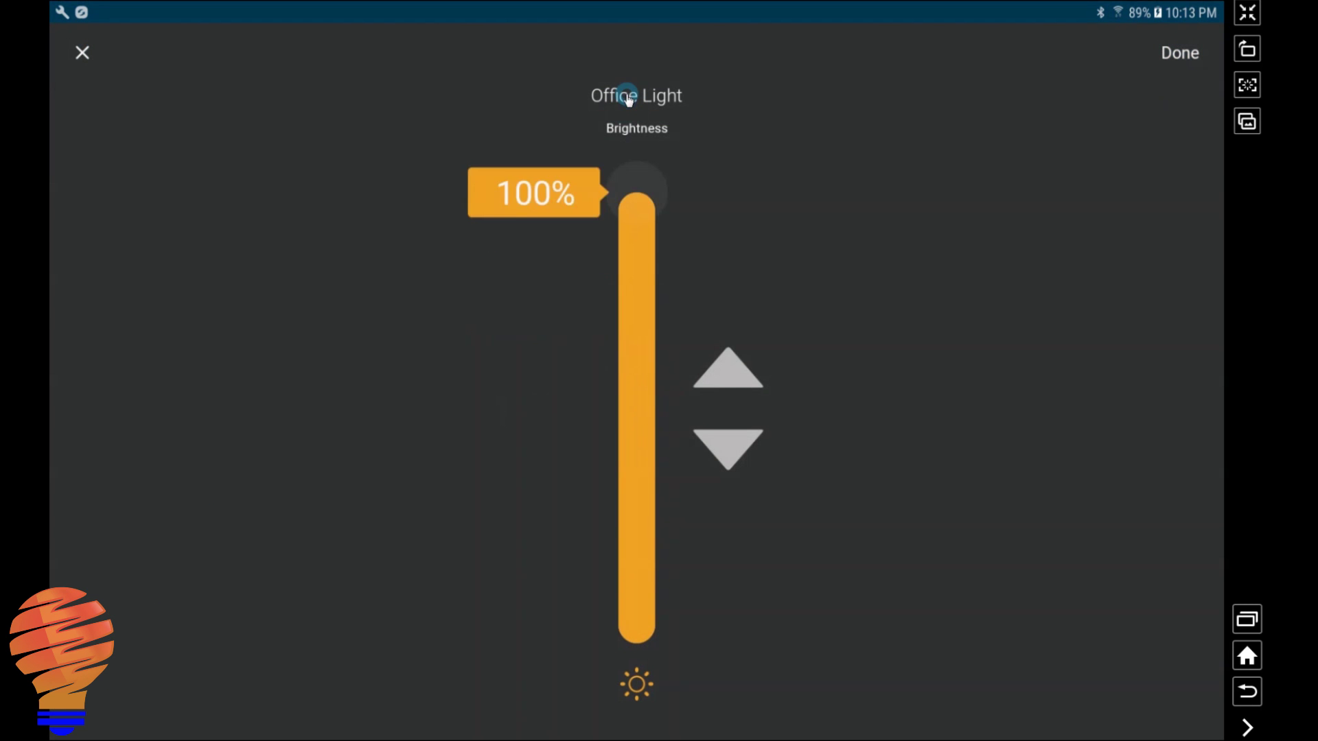
click(1180, 55)
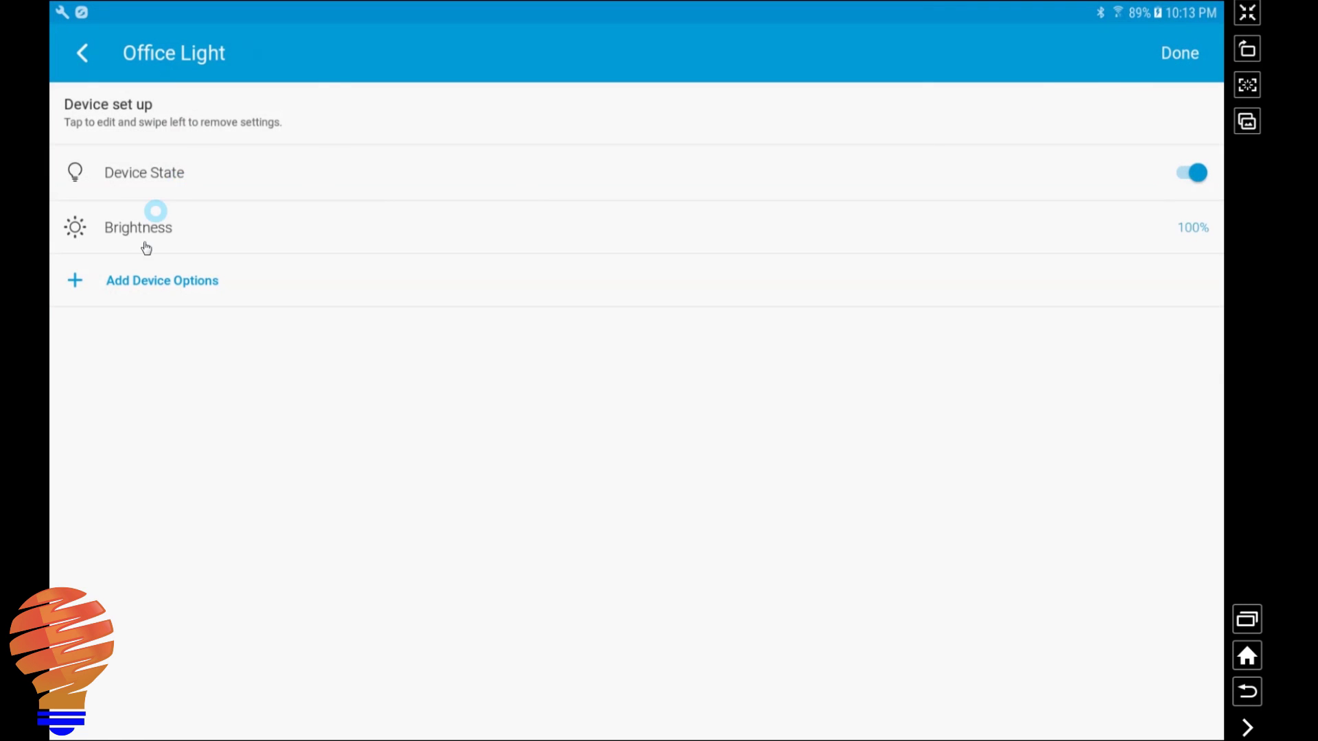
click(147, 280)
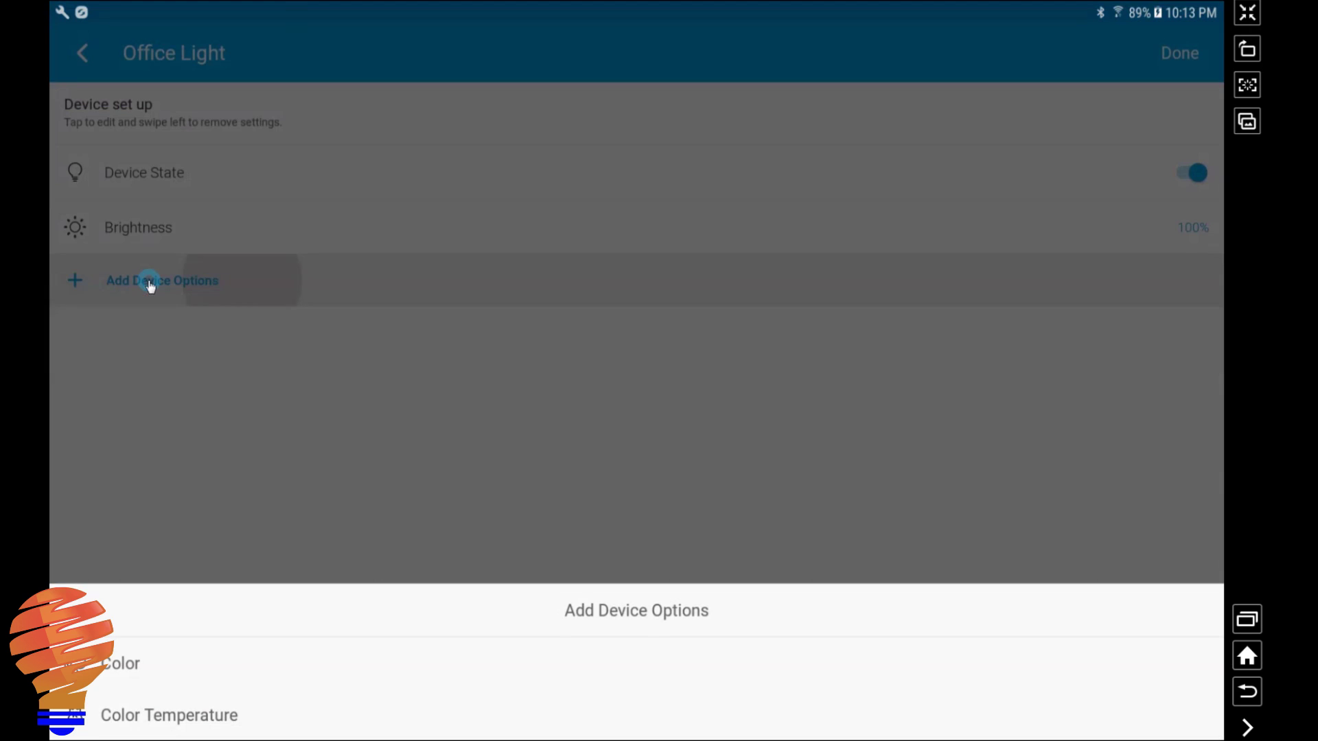
click(115, 712)
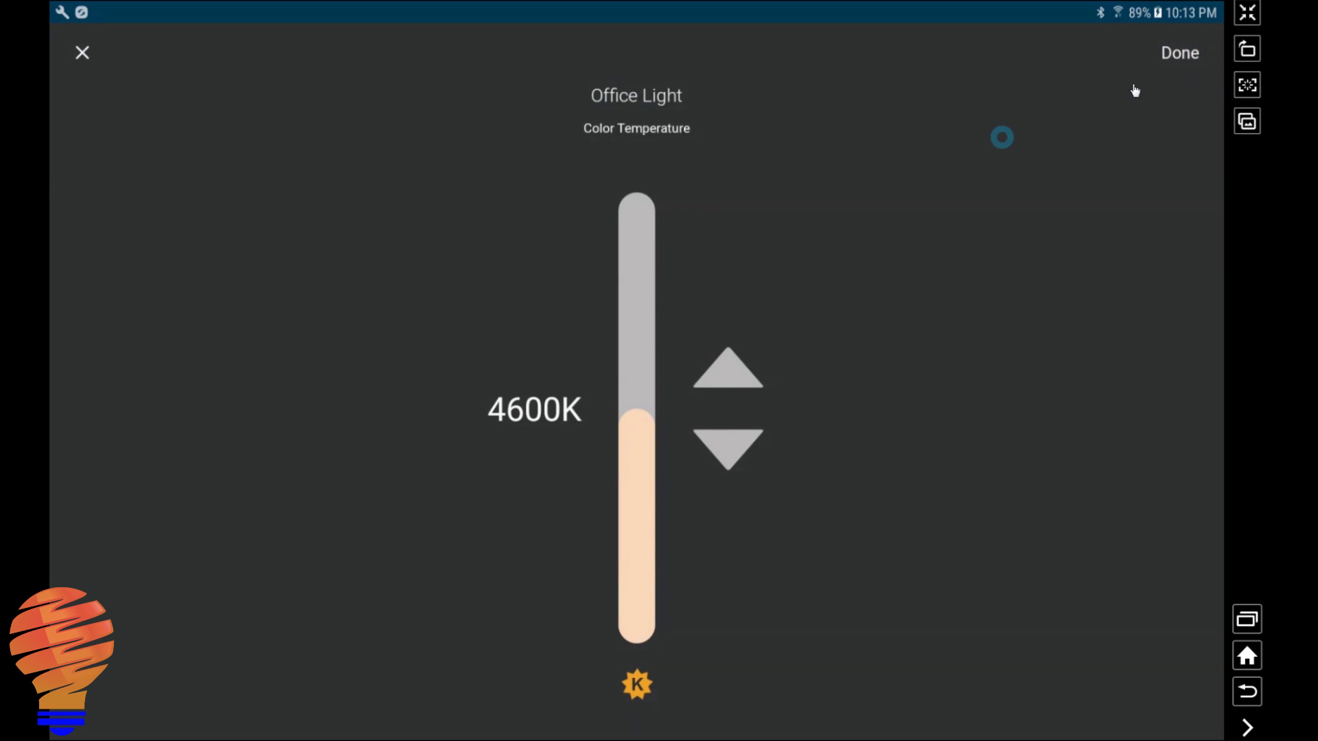
click(1178, 53)
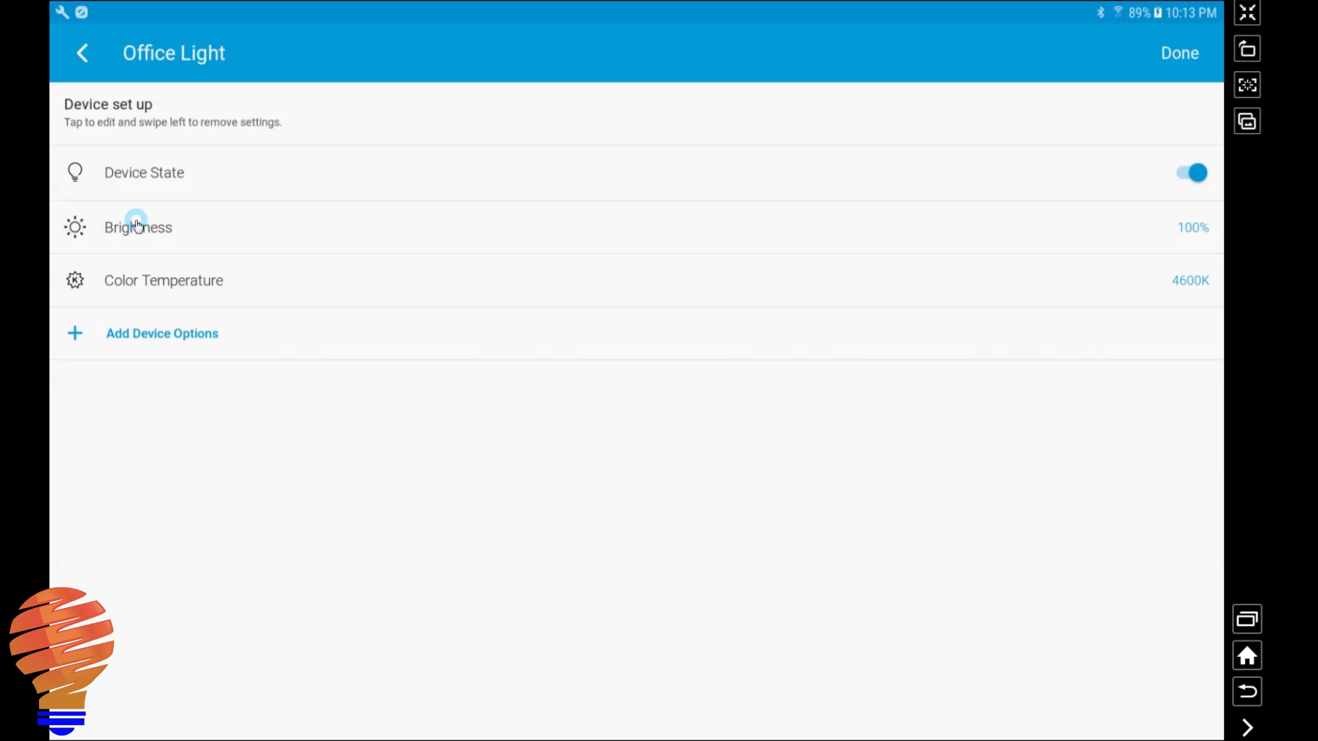
click(1179, 55)
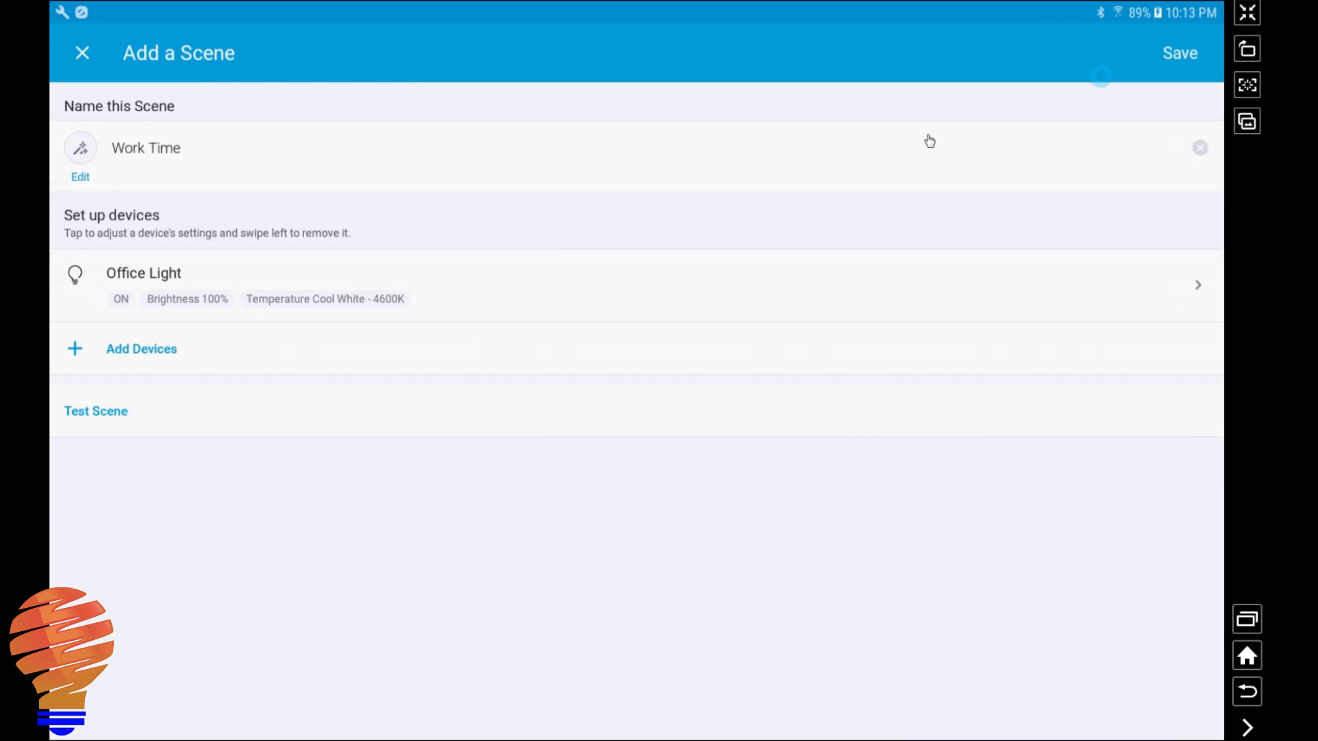
click(1187, 53)
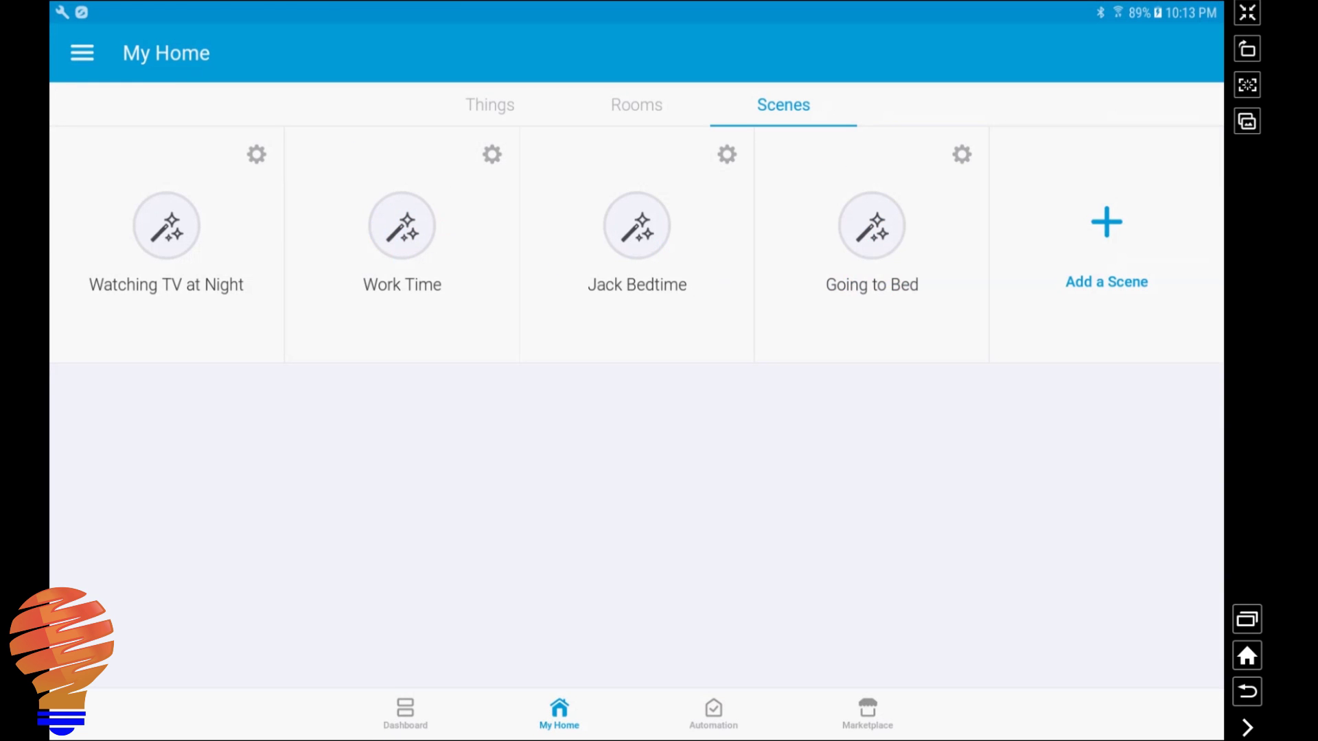
Back in Alexa, run Discover Scenes and open the new Work Time scene's settings.
click(1247, 620)
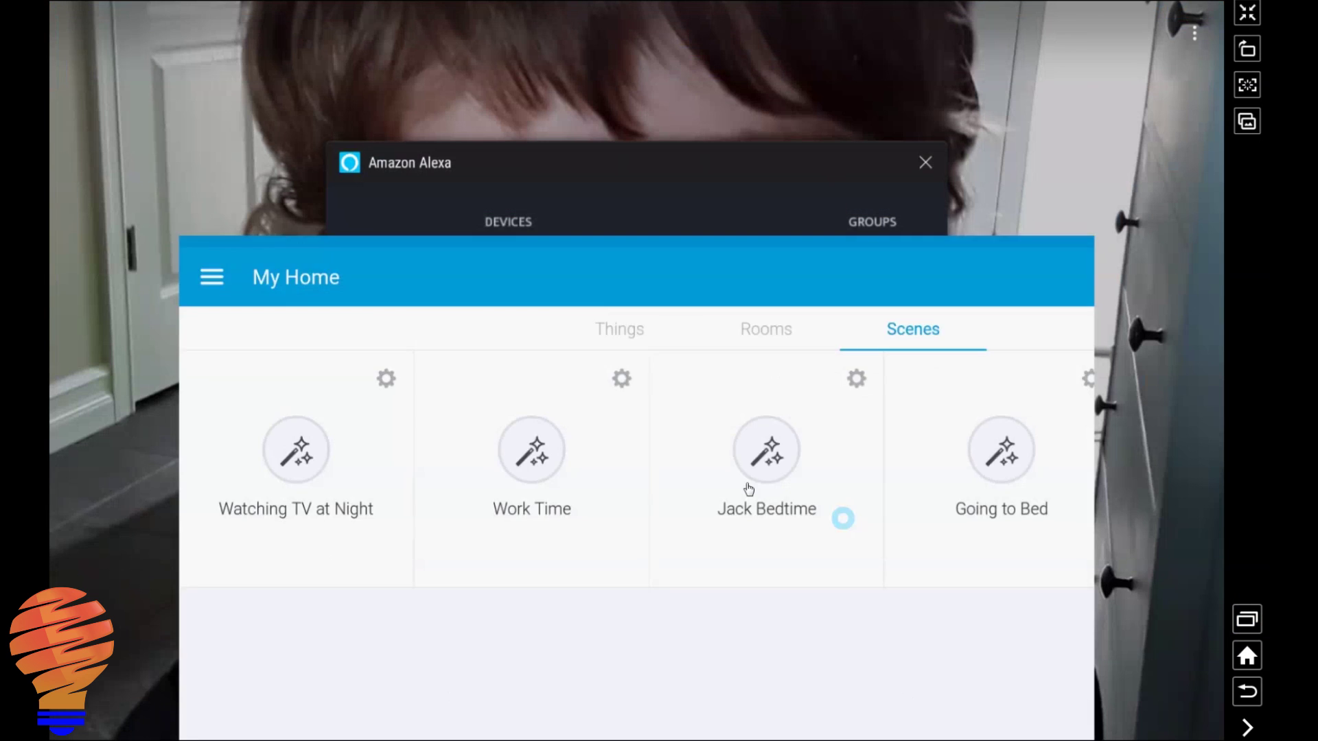
click(632, 230)
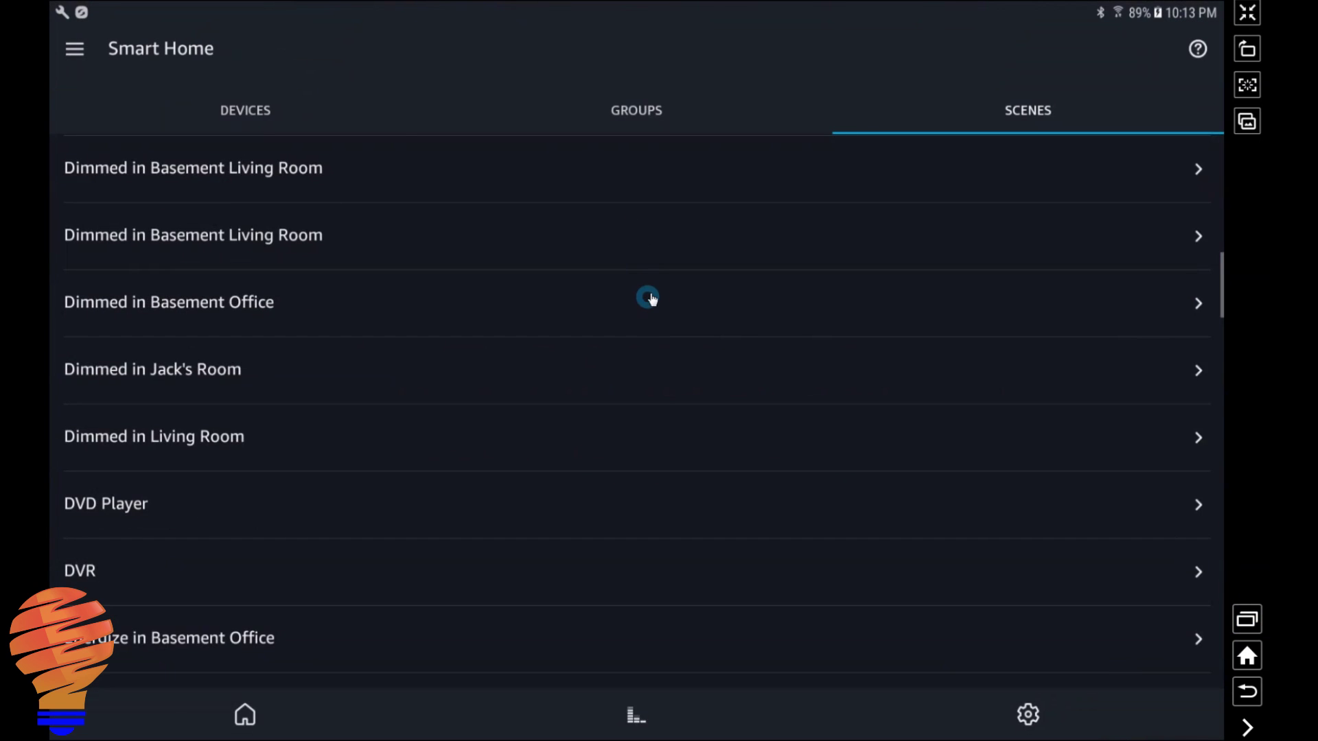
scroll(648, 298, down, 15)
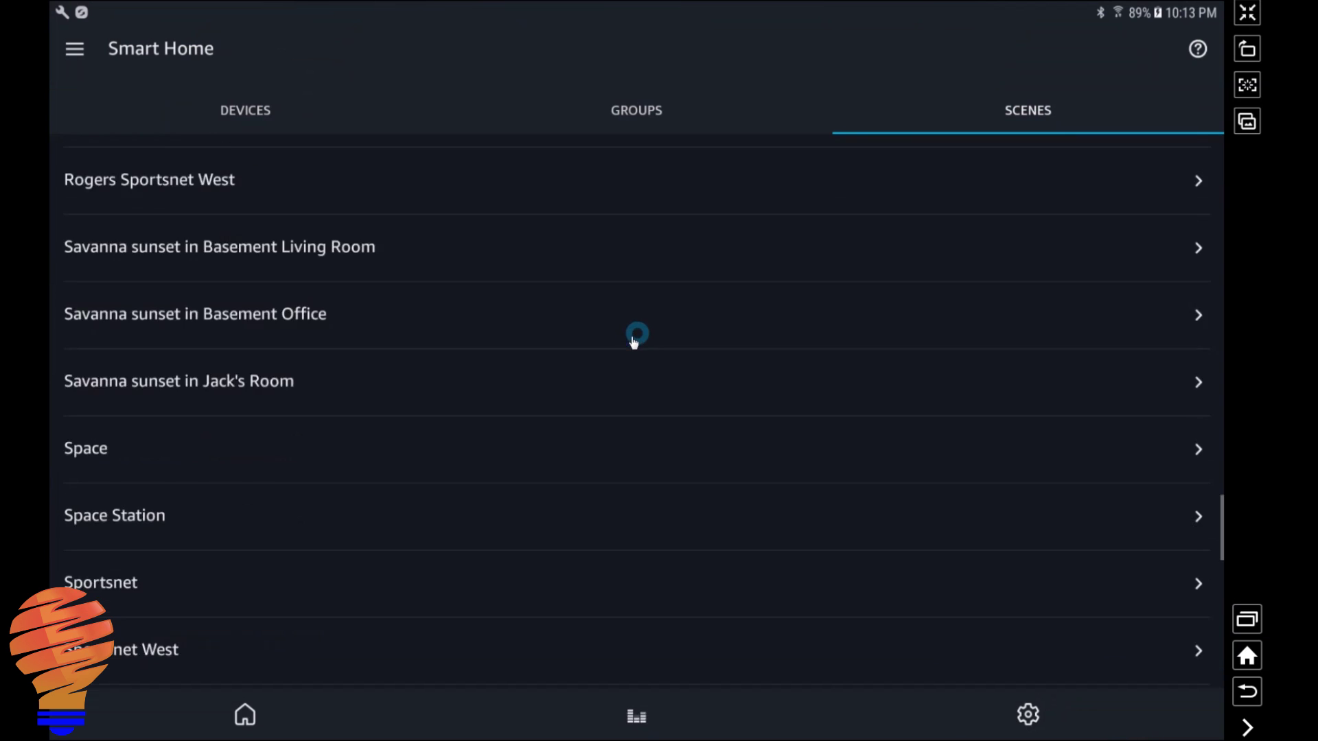
scroll(634, 342, down, 15)
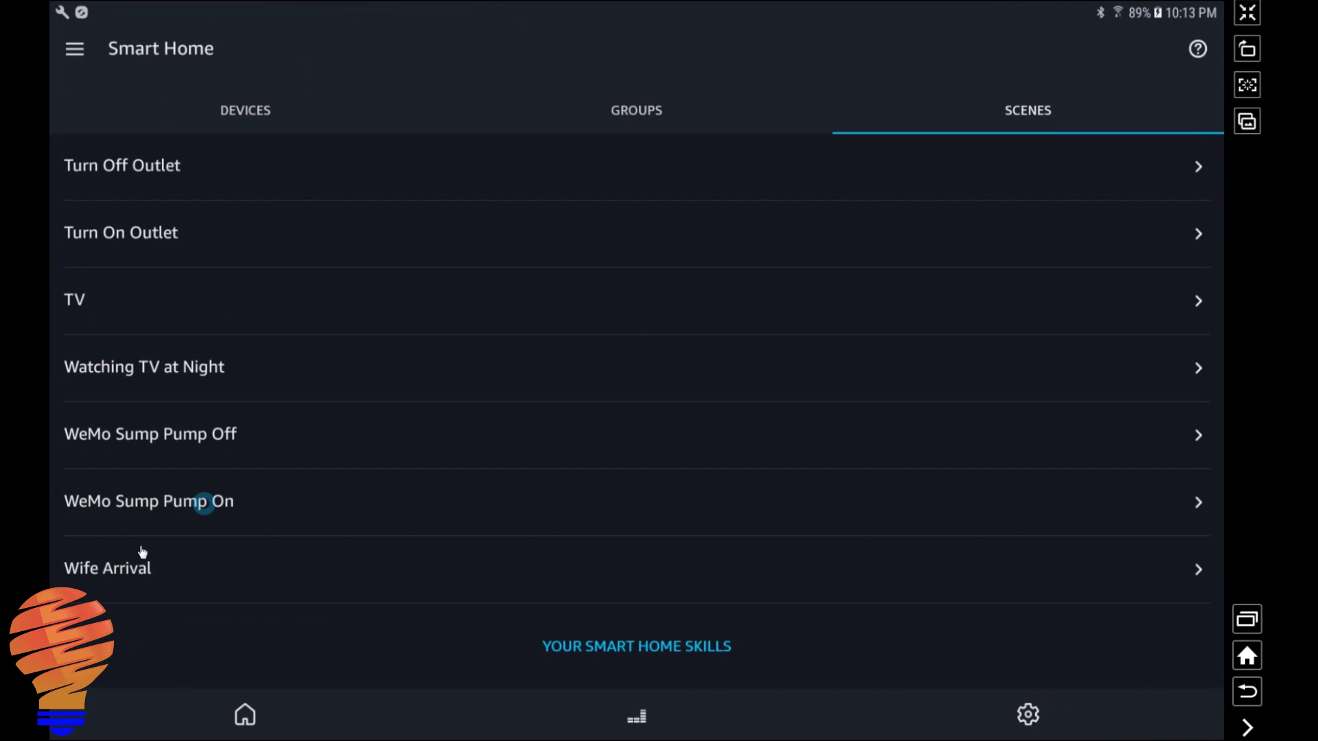
scroll(423, 338, up, 10)
click(189, 168)
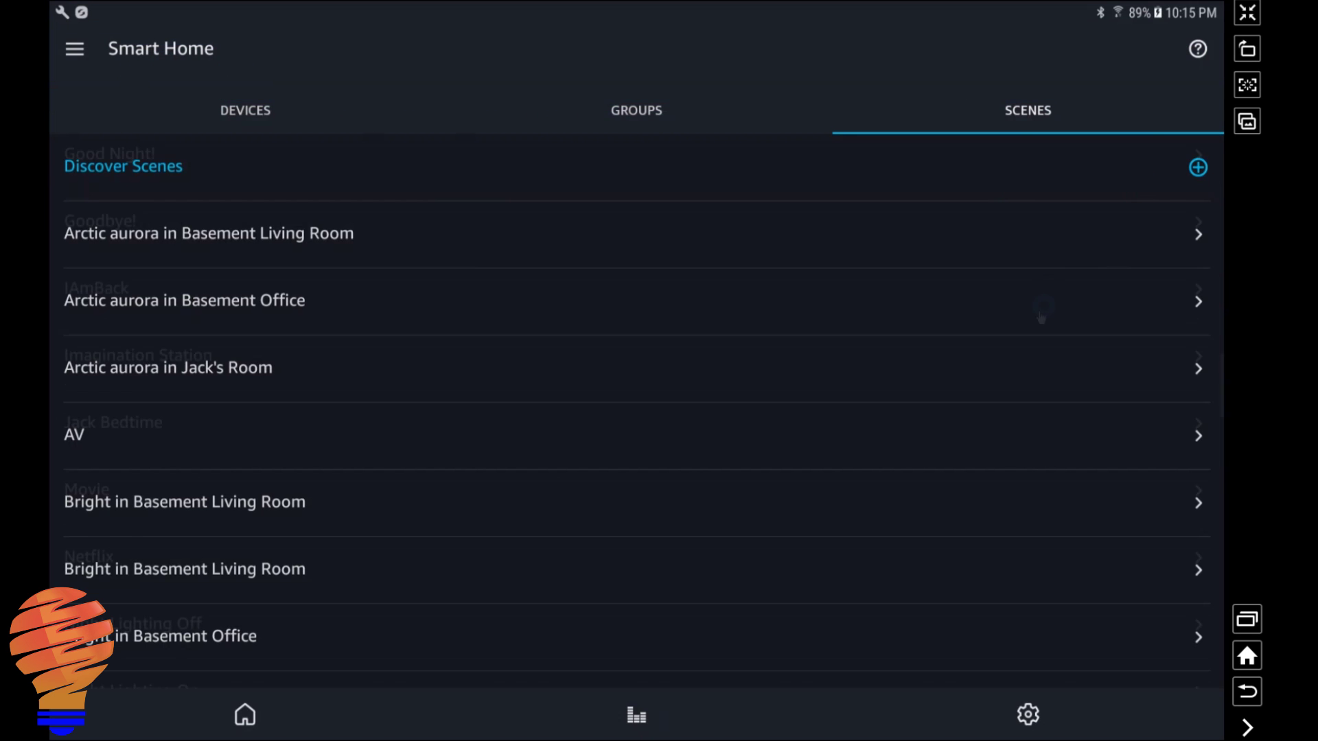
scroll(1020, 341, down, 15)
scroll(998, 399, down, 5)
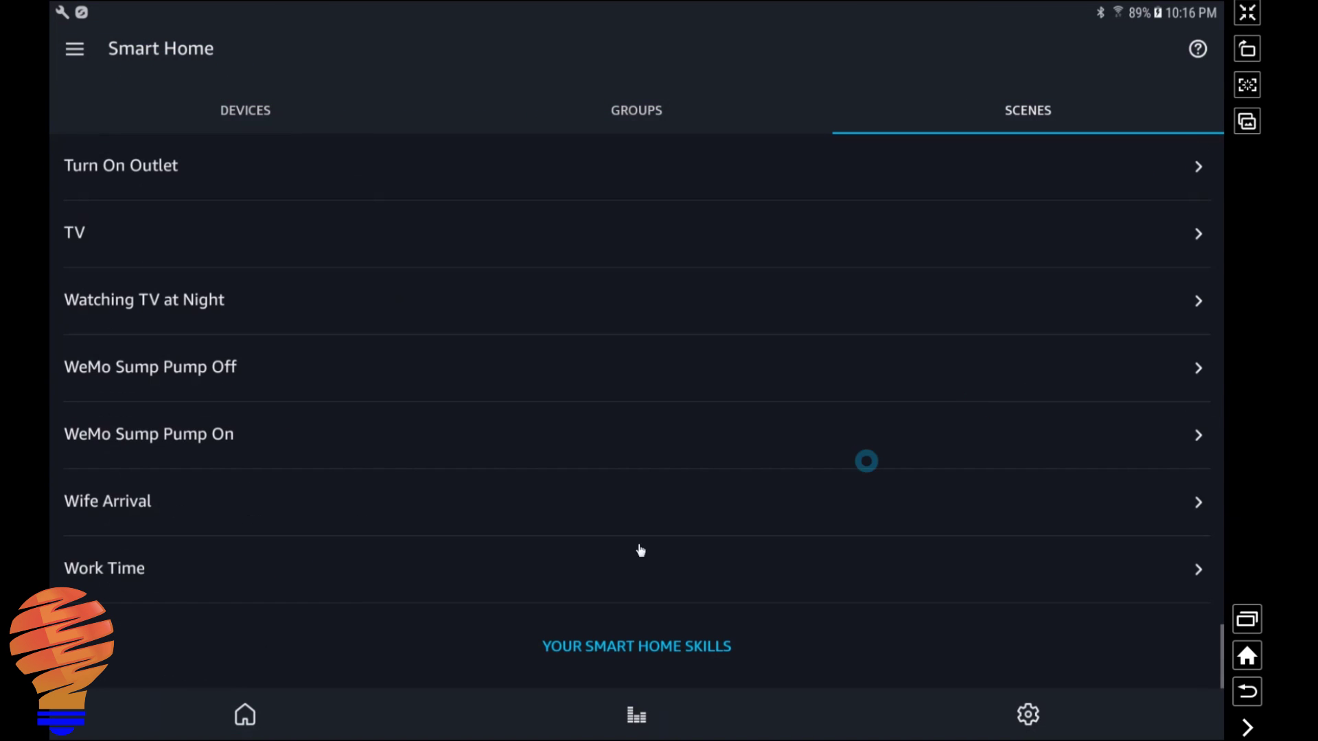
click(127, 570)
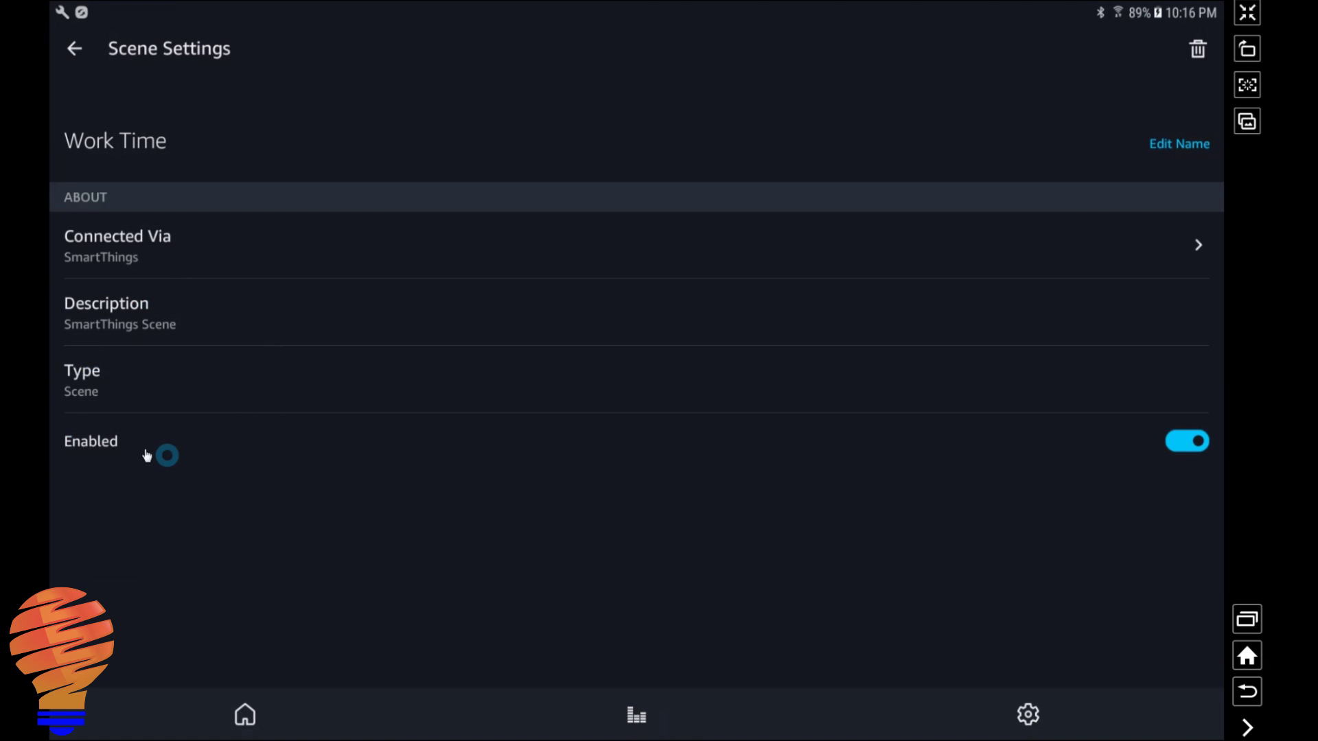
Toggle Work Time's Enabled switch off and on, then return to the Scenes list.
click(1197, 446)
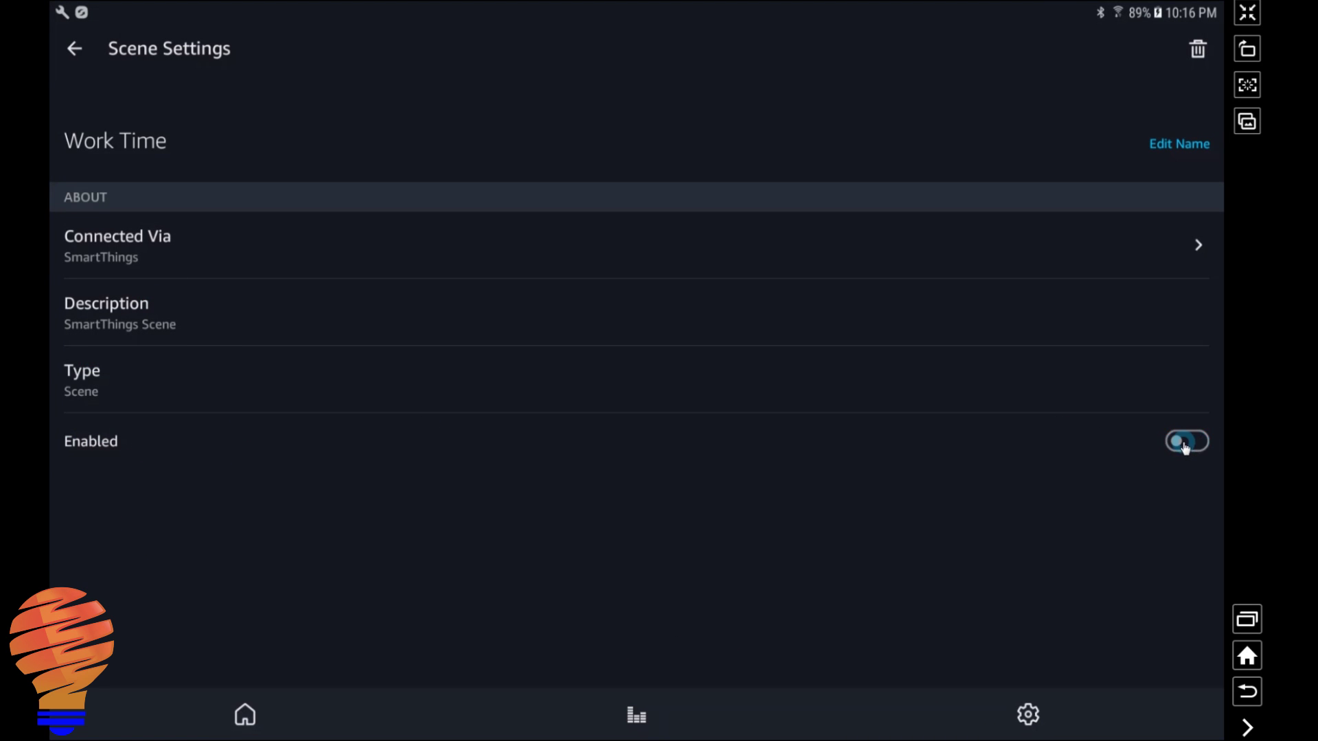
click(1185, 447)
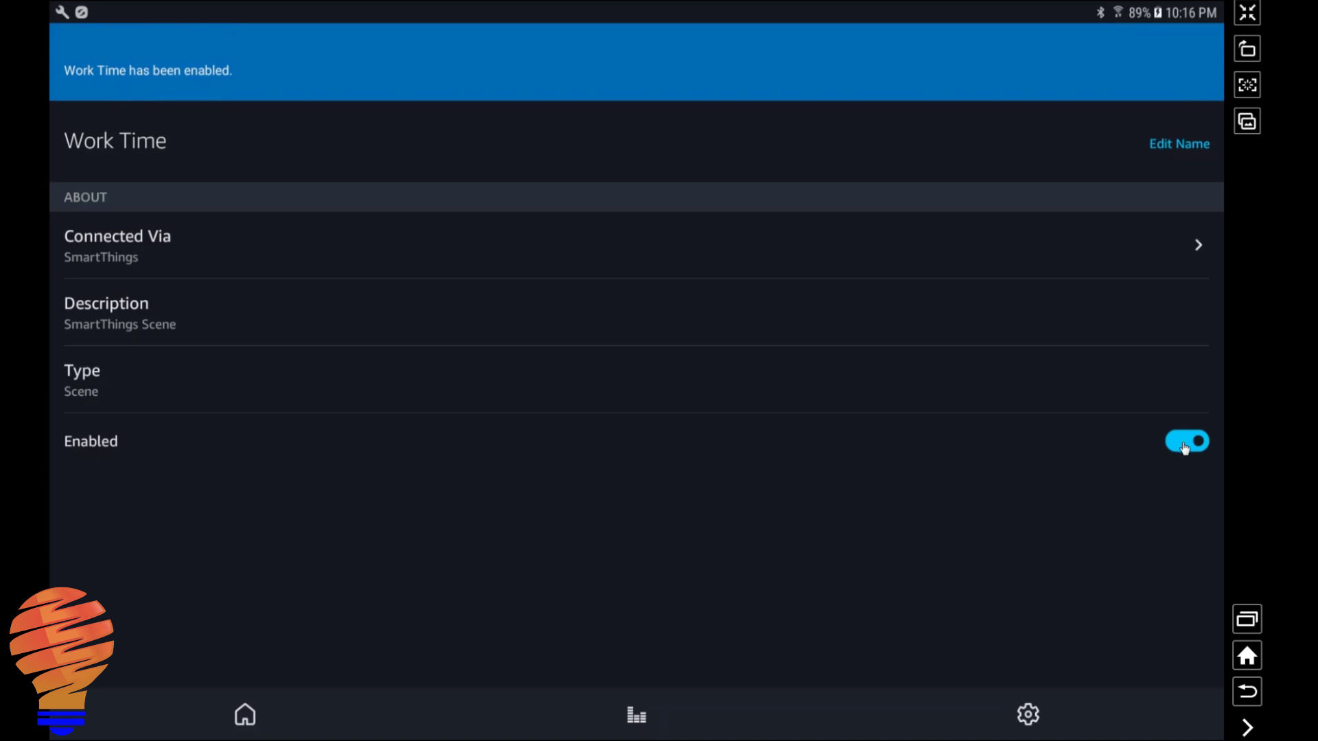
click(73, 48)
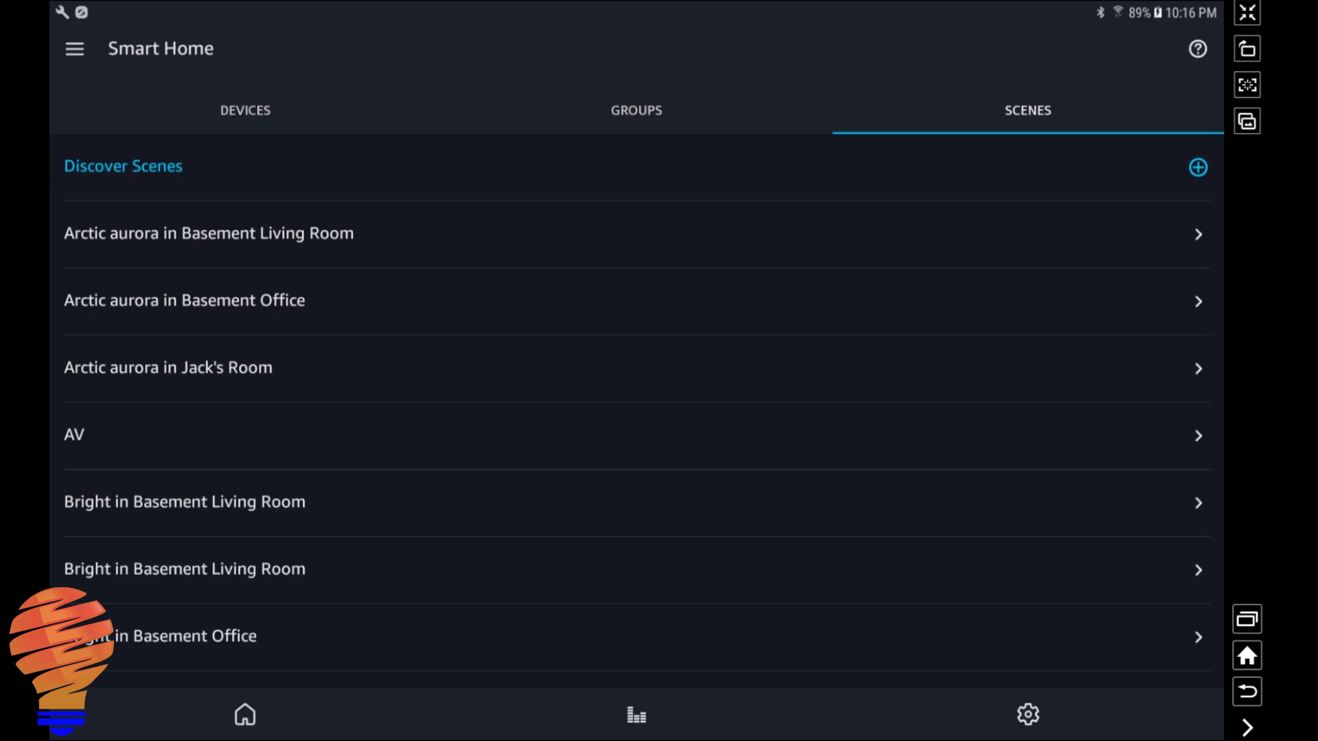
scroll(124, 411, down, 10)
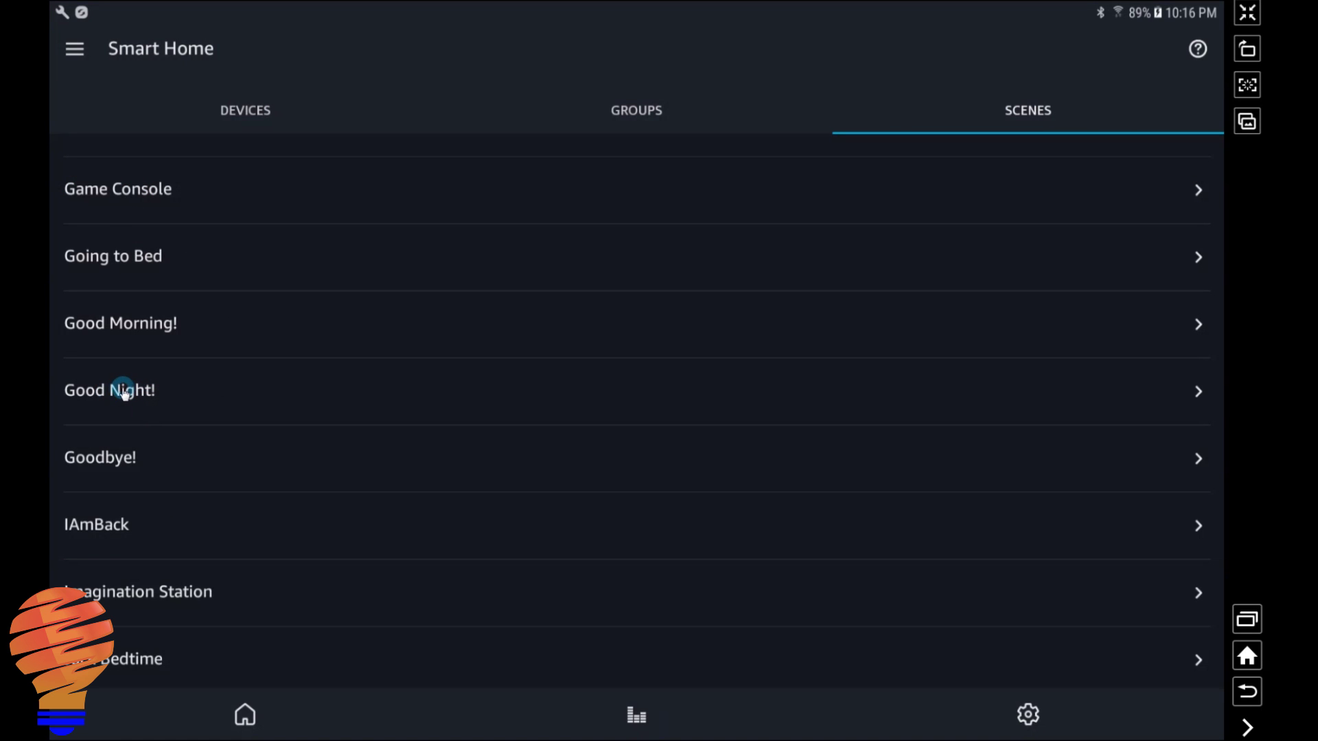
click(124, 391)
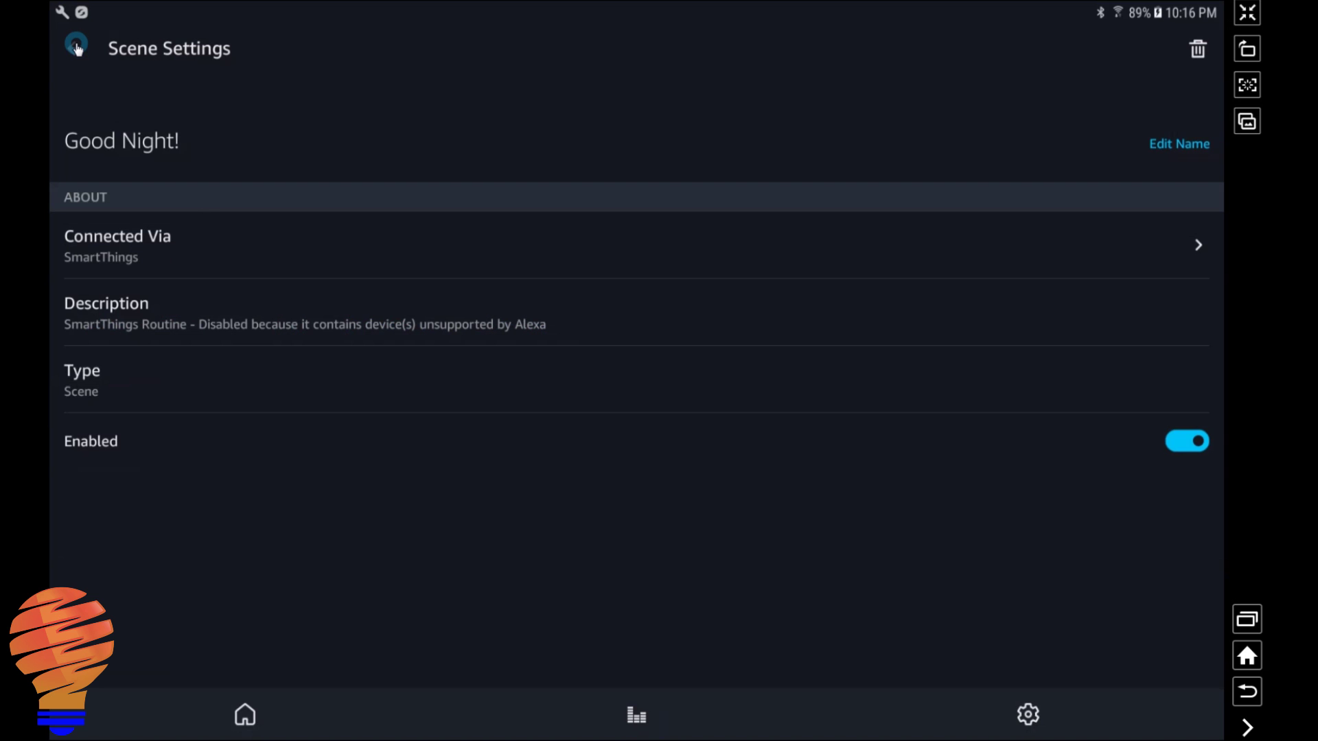
click(76, 47)
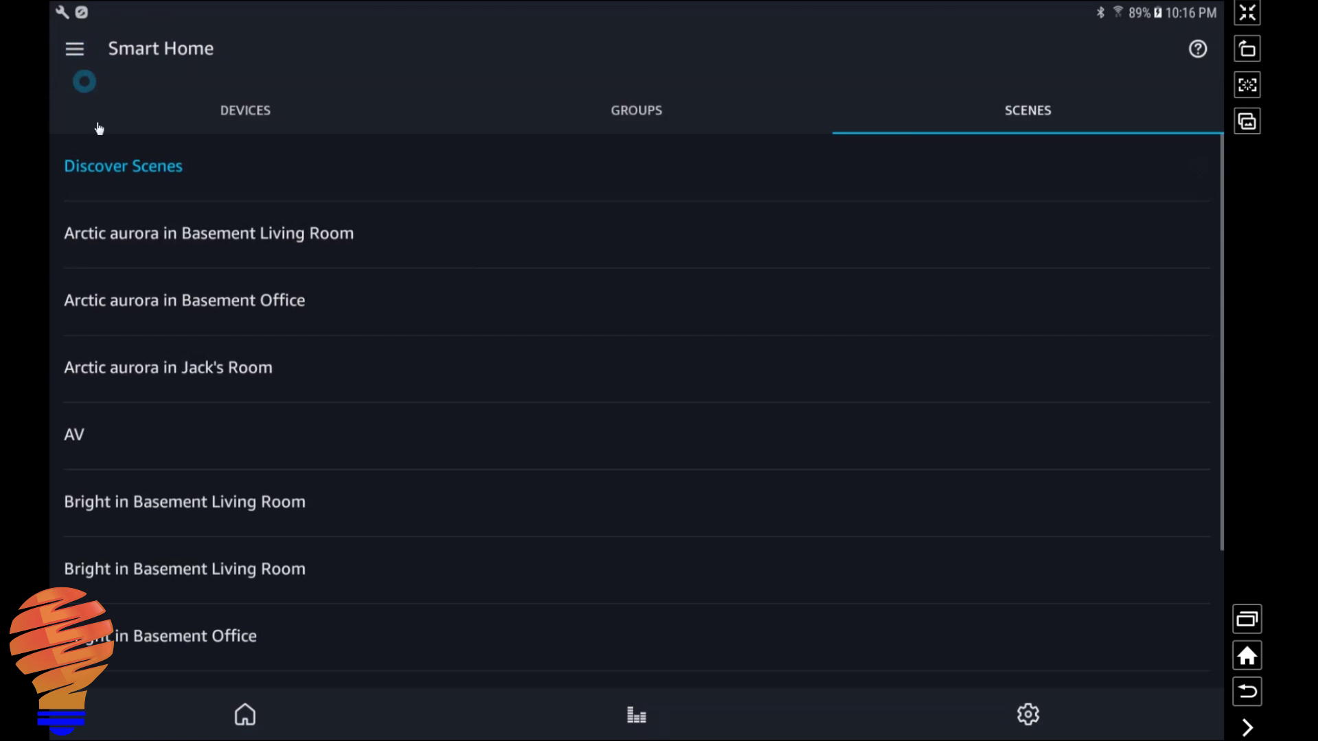
click(197, 357)
scroll(197, 360, down, 10)
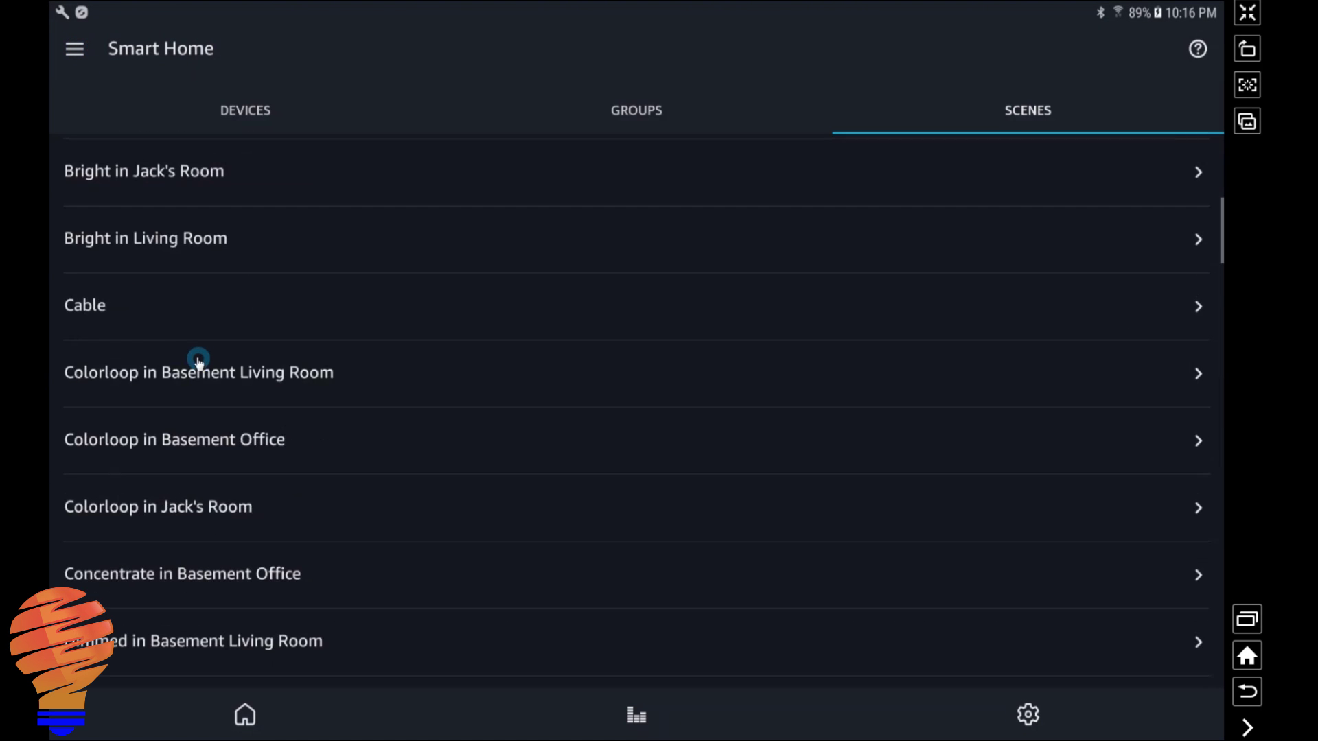
scroll(192, 369, down, 8)
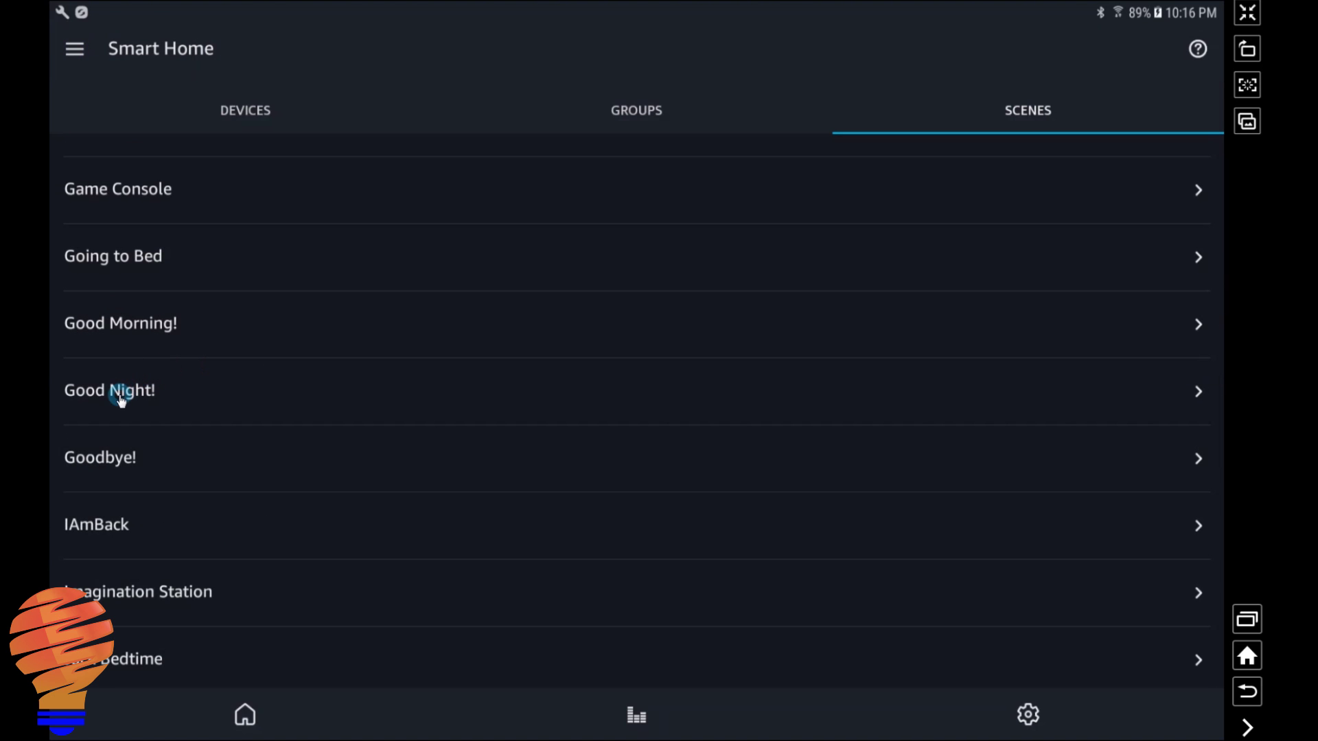
click(136, 334)
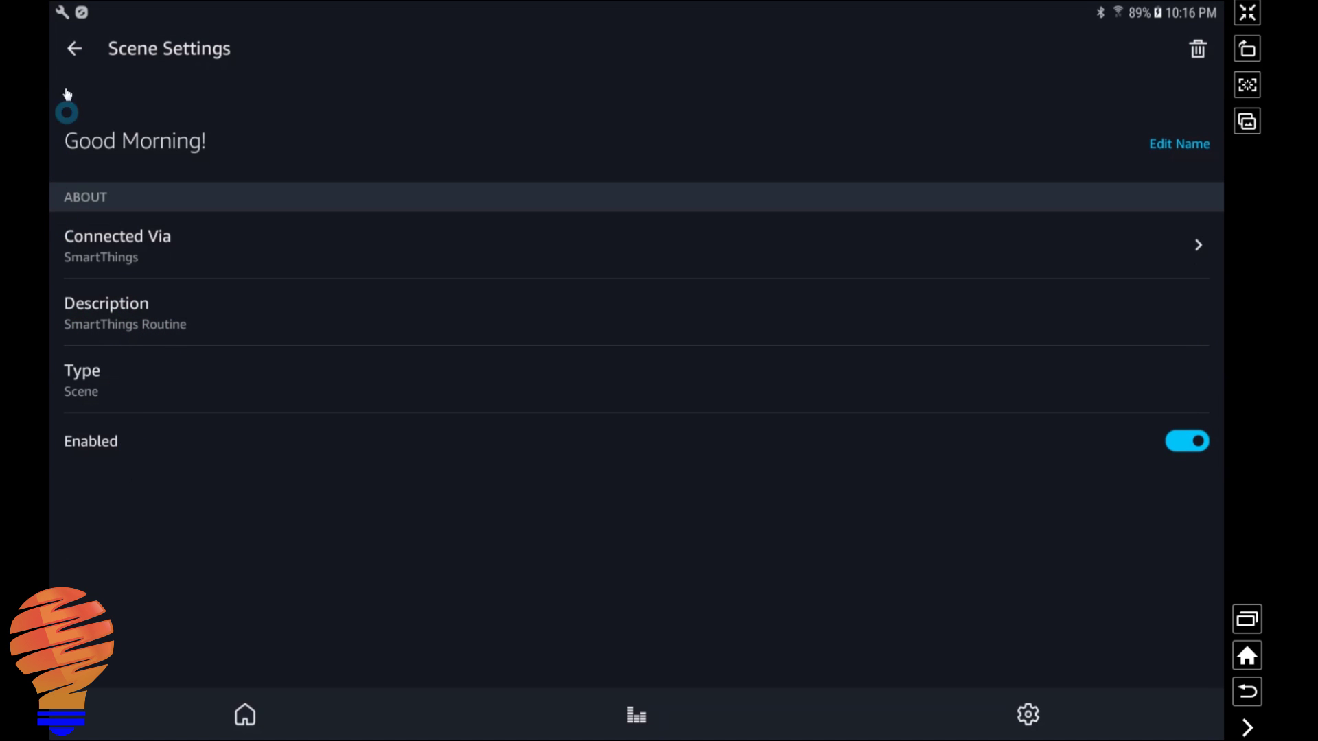
click(73, 48)
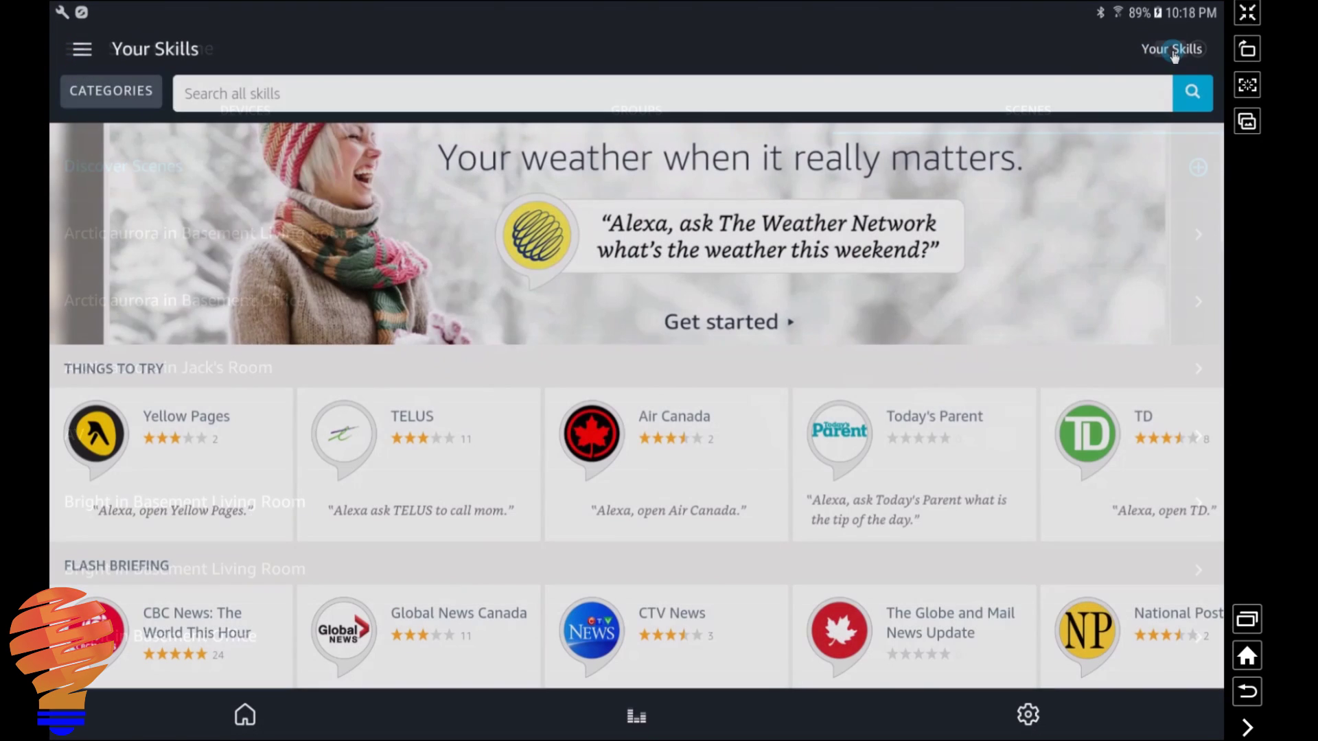
From Your Skills, open SmartThings / Samsung Connect and expand its full example command list.
click(1172, 51)
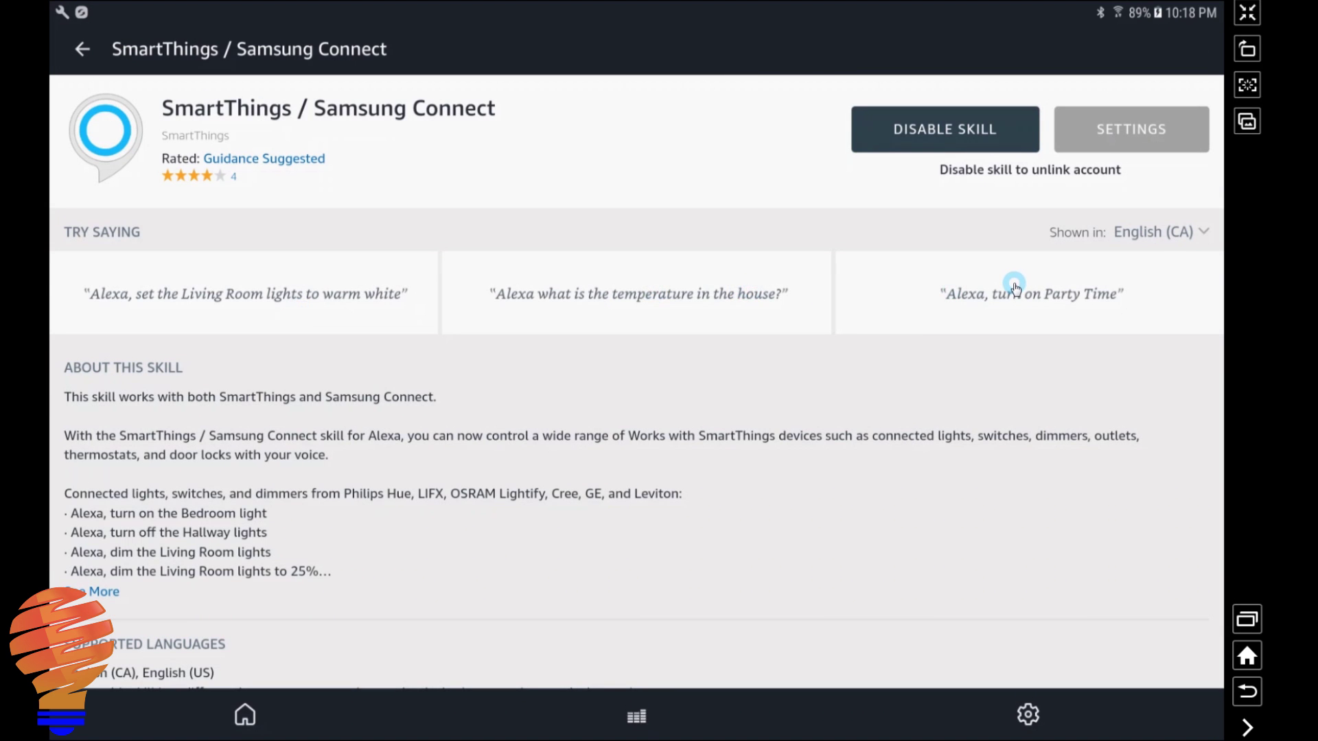
scroll(995, 282, down, 3)
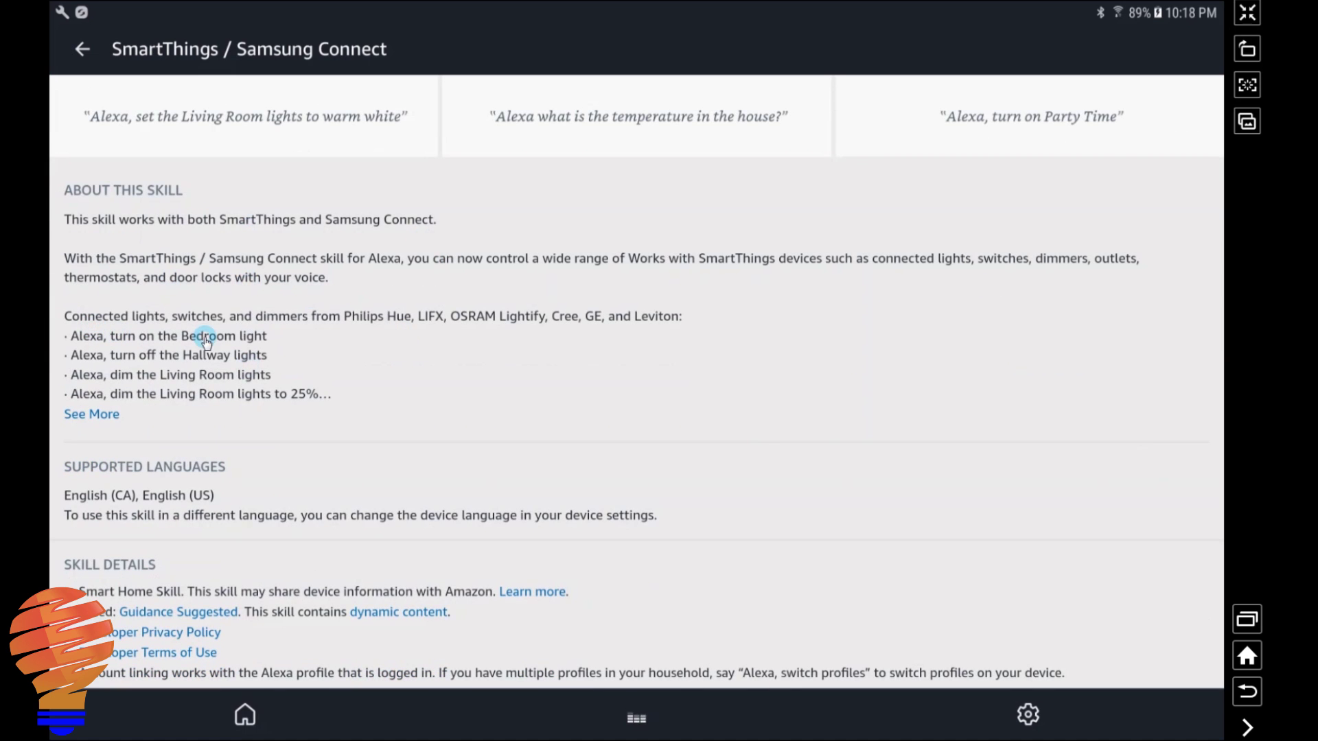
click(110, 417)
scroll(145, 381, down, 3)
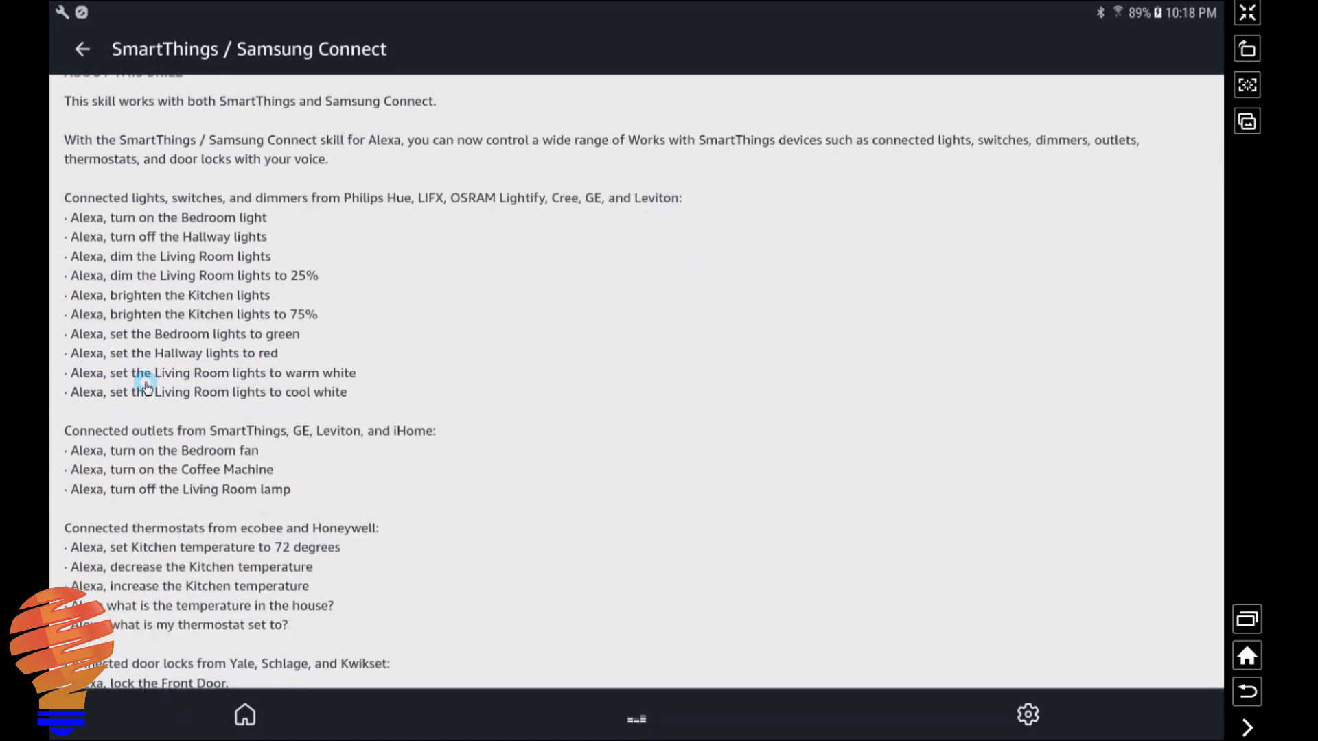
scroll(147, 387, down, 3)
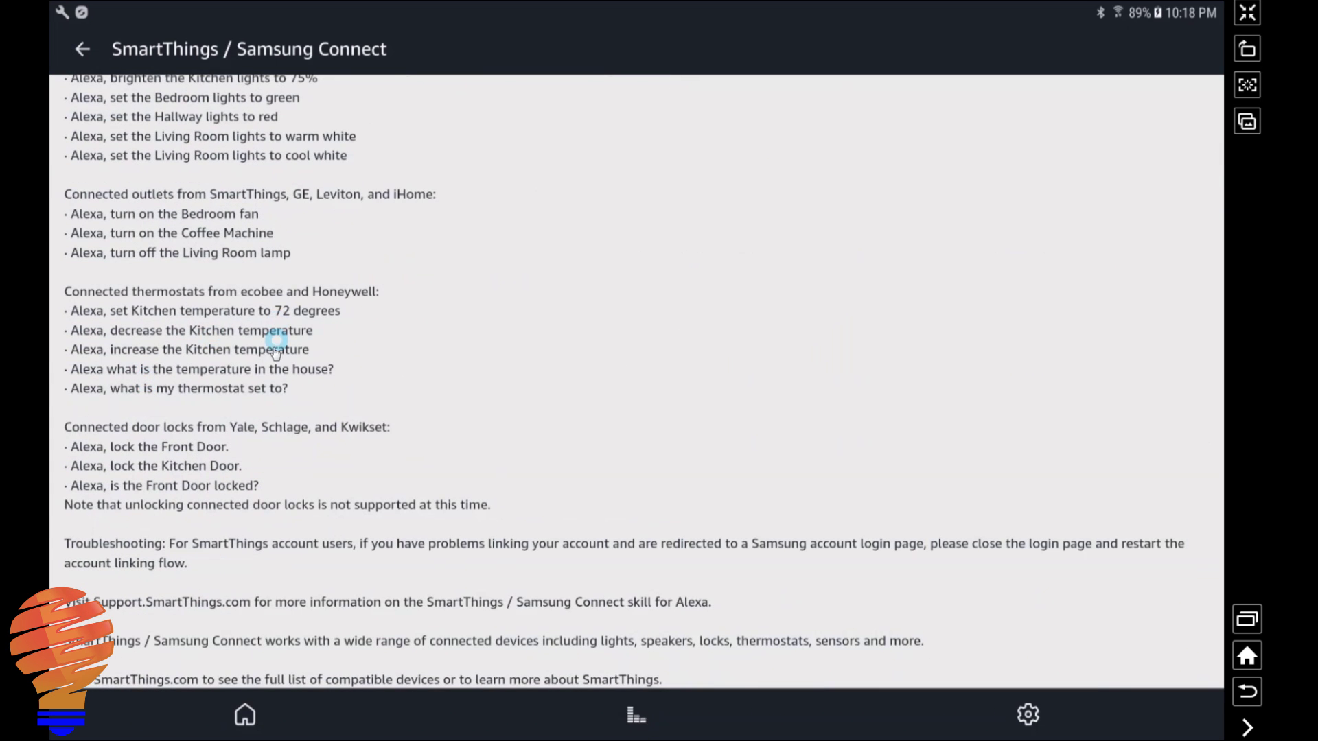